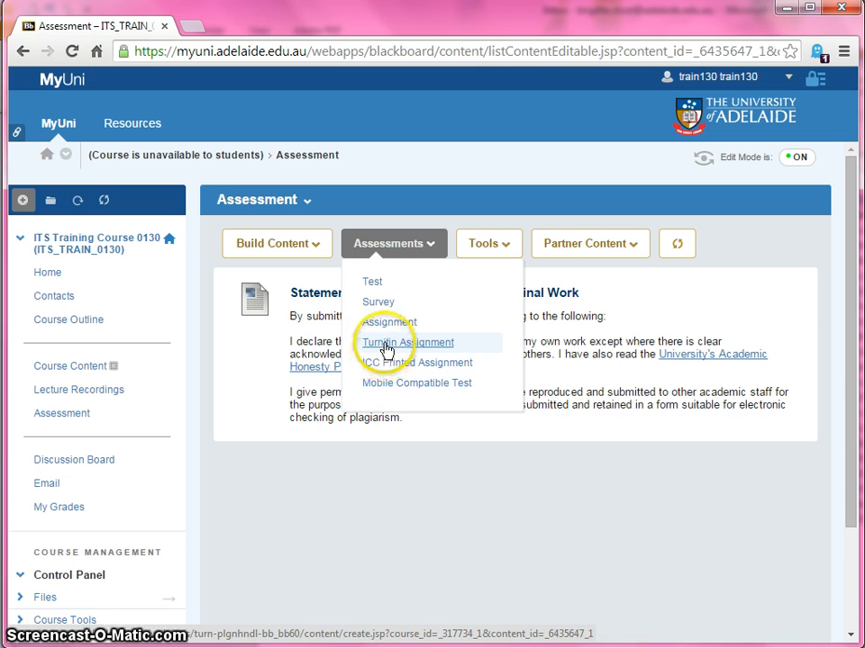
Start a new Turnitin assignment titled Research Assignment with a point value of 100
{"action": "left_click", "coordinate": [385, 348]}
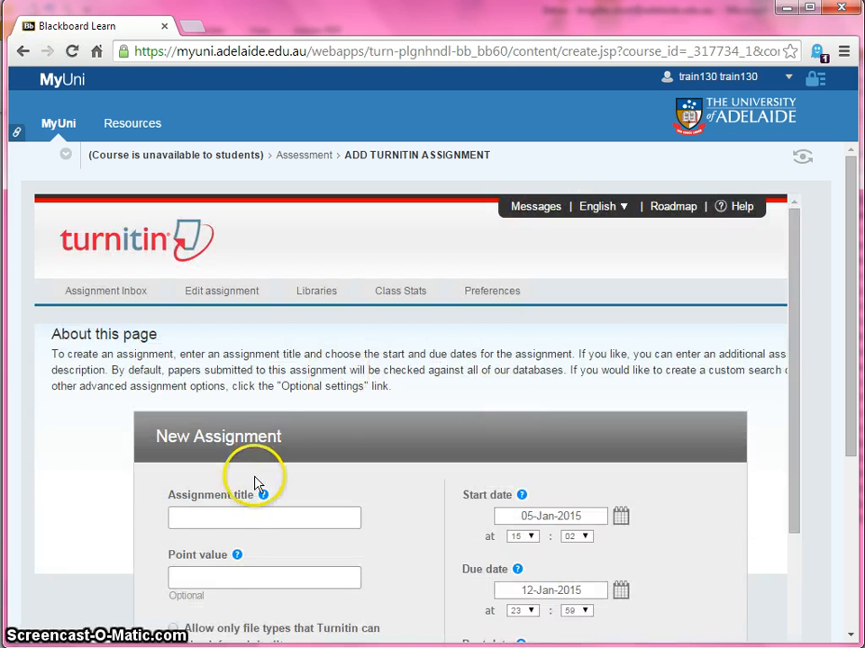
{"action": "left_click", "coordinate": [251, 518]}
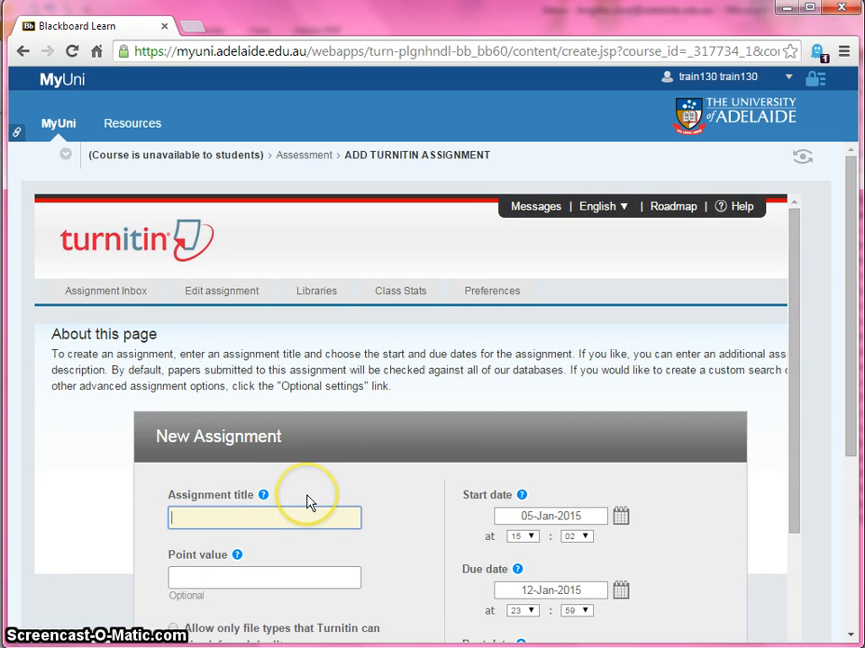
{"action": "type", "text": "Research "}
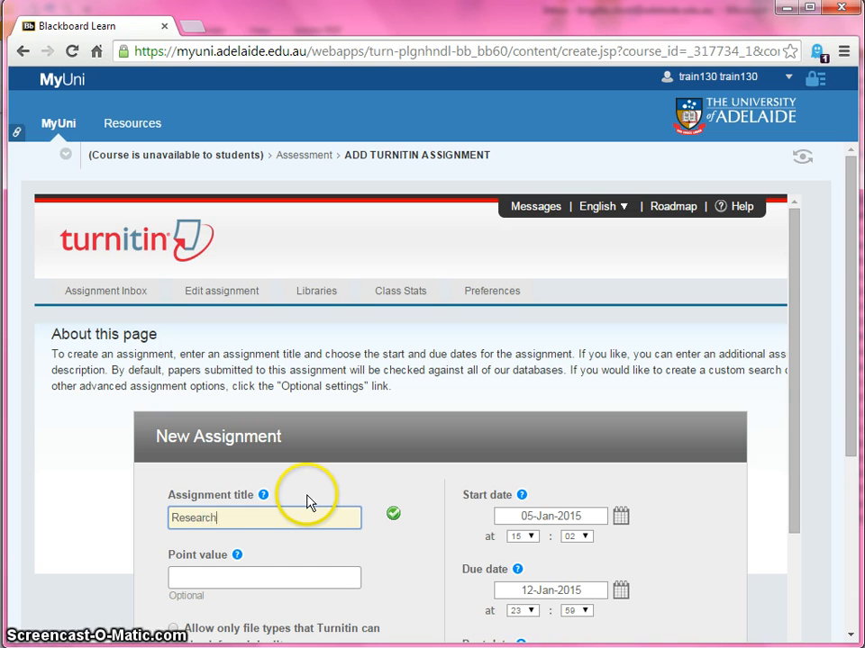
{"action": "type", "text": "Assignment"}
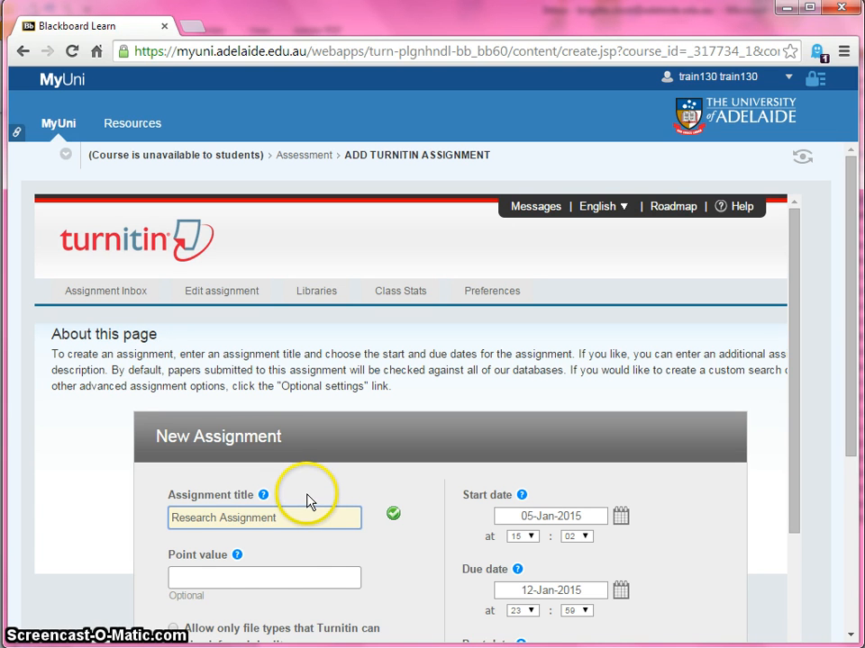
{"action": "left_click", "coordinate": [258, 580]}
{"action": "type", "text": "100"}
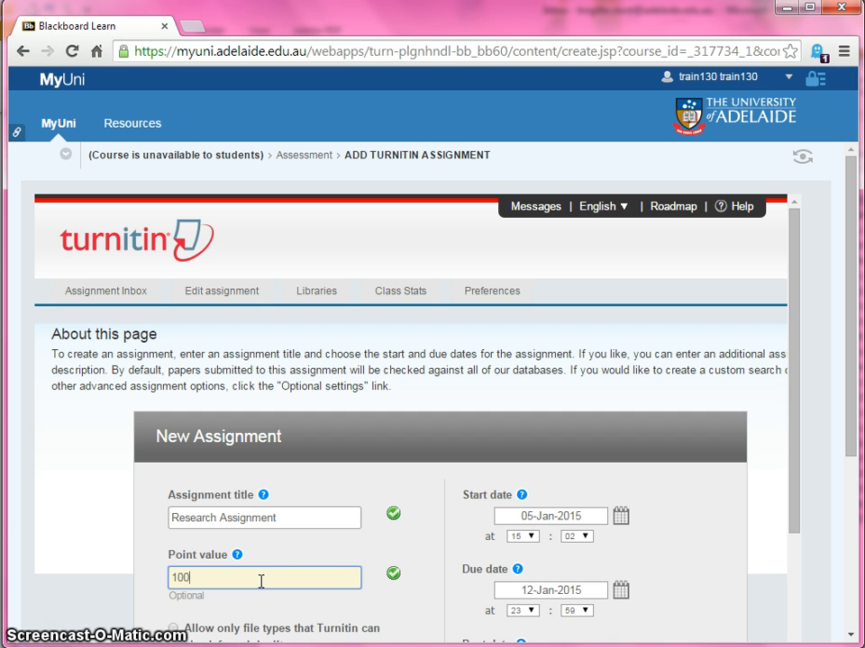
Set the assignment's post date to 27-Jan-2015
{"action": "scroll", "coordinate": [261, 581], "scroll_direction": "down", "scroll_amount": 1}
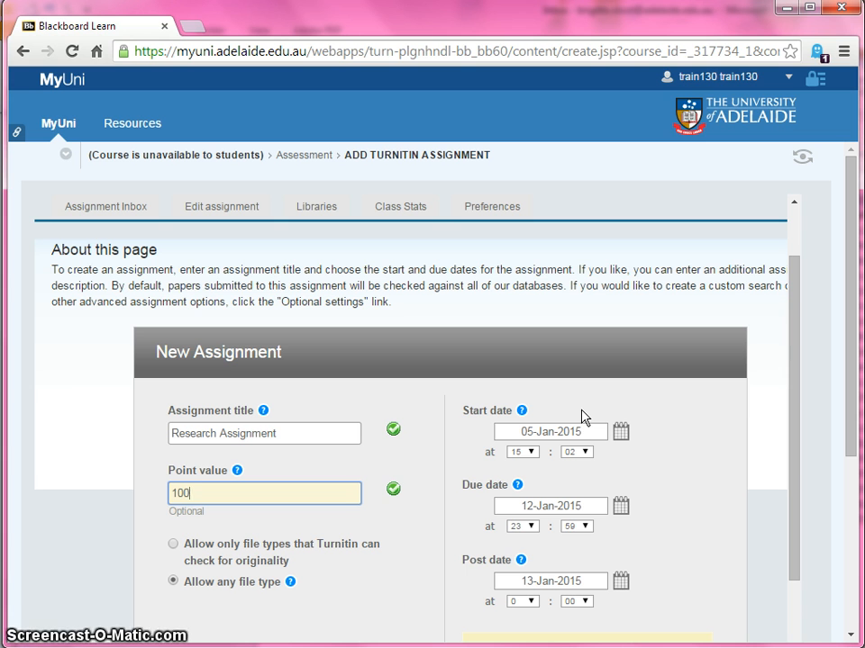
{"action": "left_click", "coordinate": [640, 520]}
{"action": "scroll", "coordinate": [679, 573], "scroll_direction": "down", "scroll_amount": 1}
{"action": "left_click", "coordinate": [684, 543]}
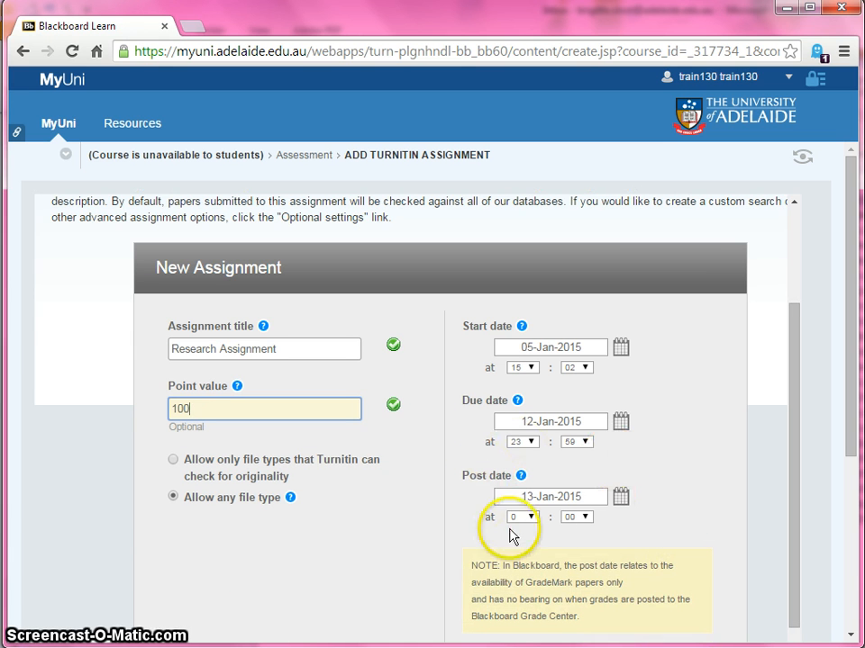
{"action": "left_click", "coordinate": [621, 497]}
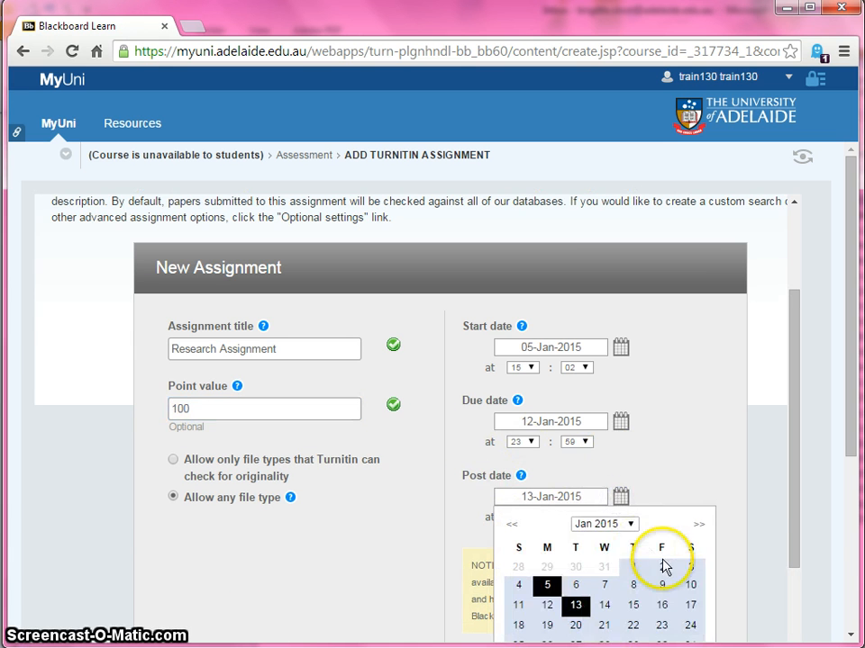
{"action": "left_click_drag", "start_coordinate": [796, 541], "coordinate": [797, 575]}
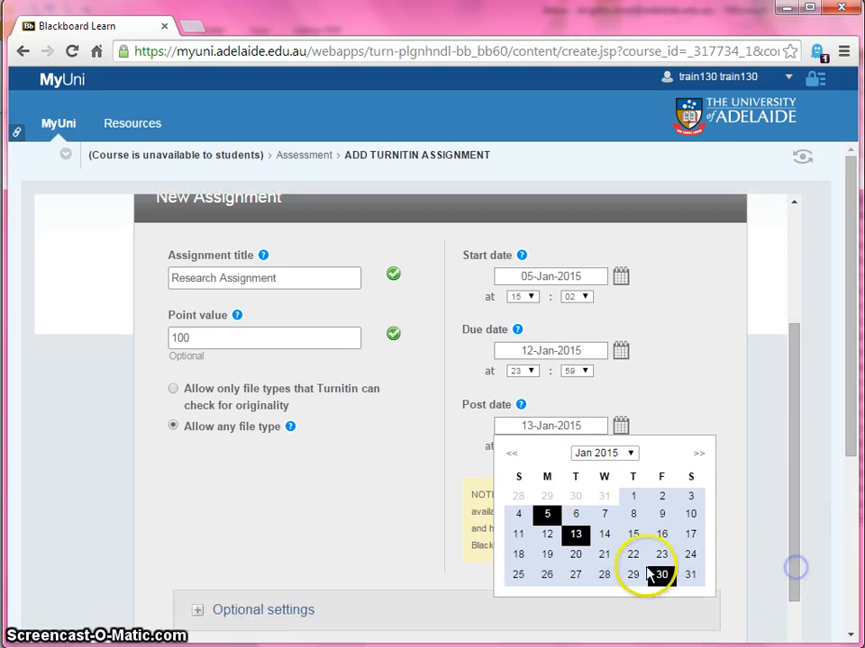
{"action": "left_click", "coordinate": [576, 575]}
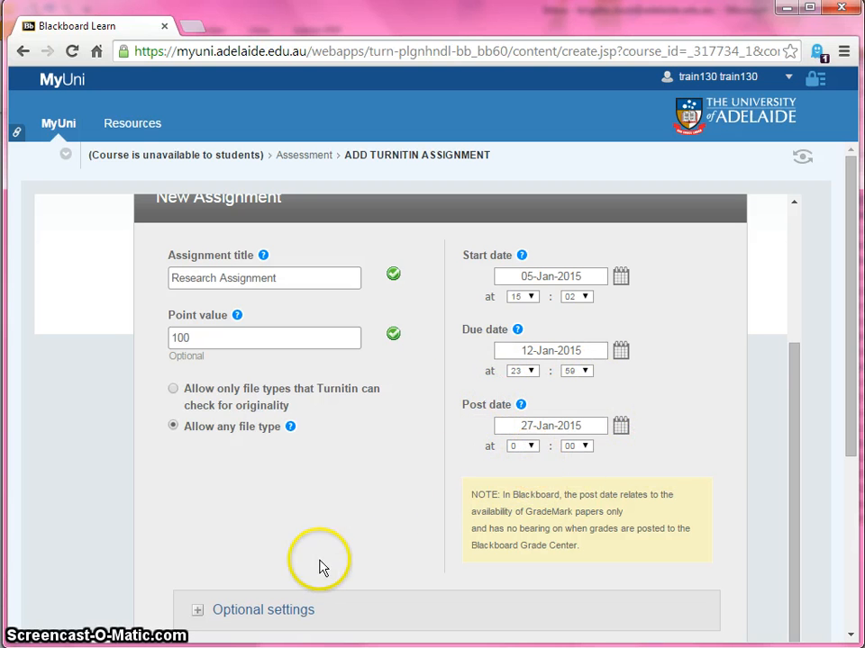
Expand the optional settings and choose to reveal grades to students only on the post date
{"action": "left_click", "coordinate": [198, 616]}
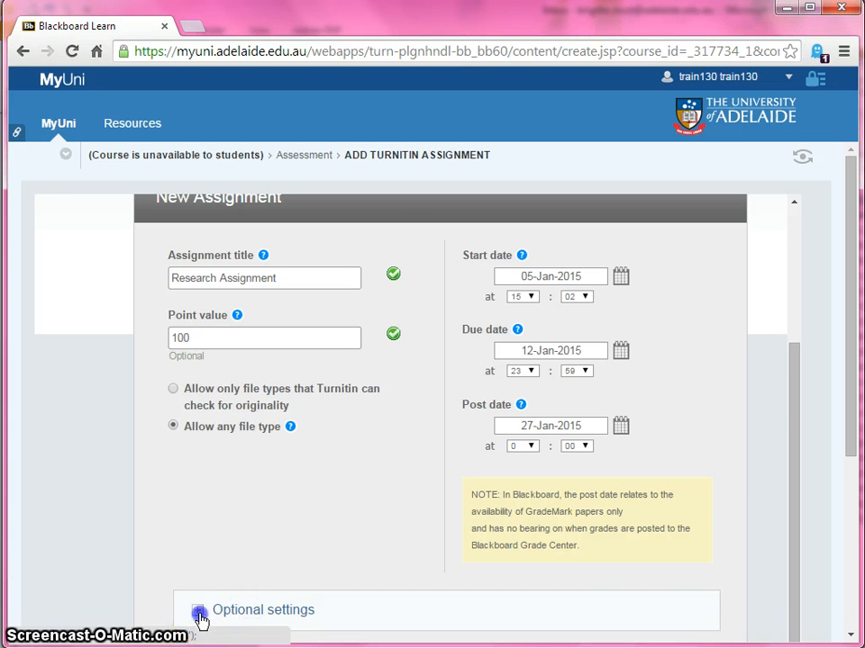
{"action": "scroll", "coordinate": [447, 569], "scroll_direction": "down", "scroll_amount": 3}
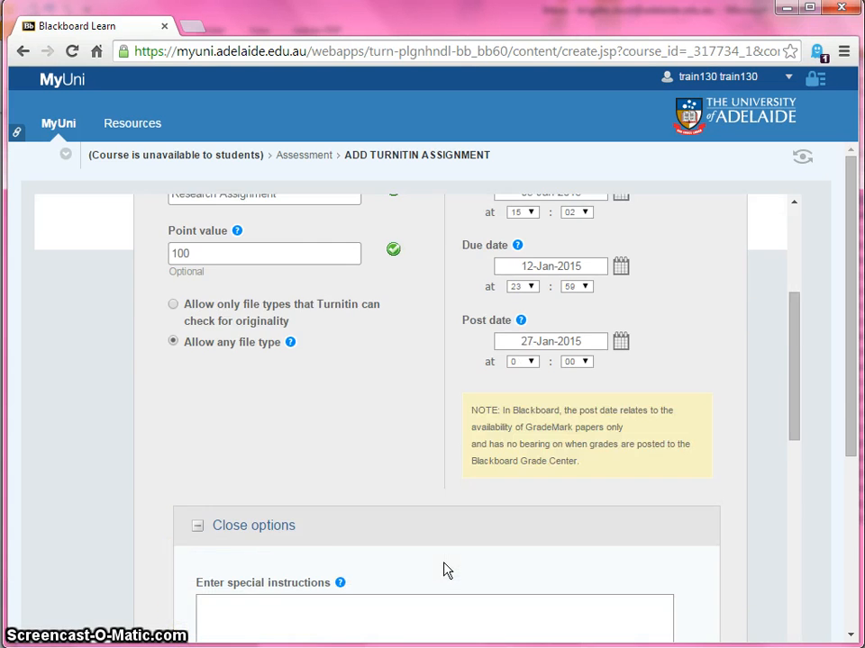
{"action": "scroll", "coordinate": [445, 563], "scroll_direction": "down", "scroll_amount": 12}
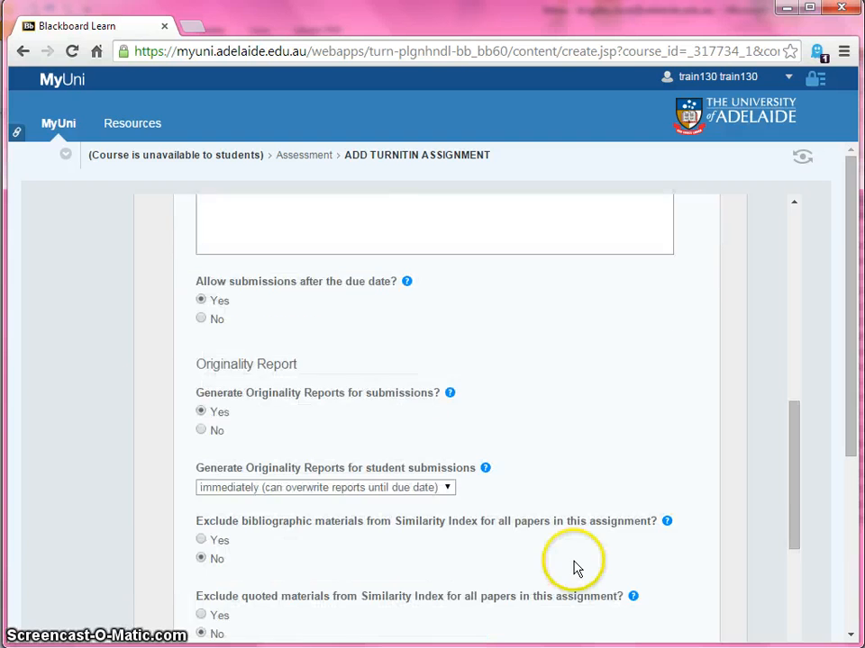
{"action": "scroll", "coordinate": [576, 568], "scroll_direction": "down", "scroll_amount": 2}
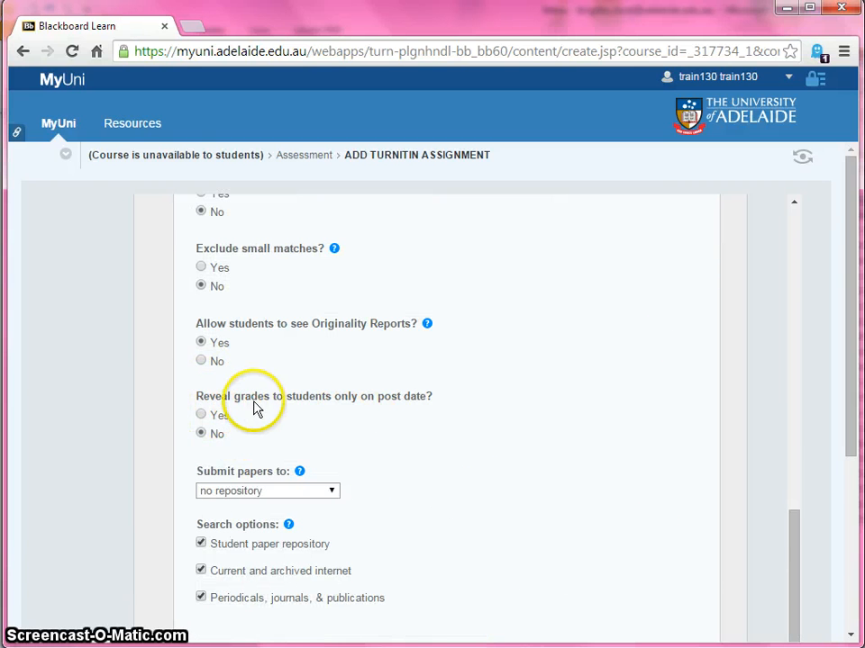
{"action": "left_click", "coordinate": [201, 415]}
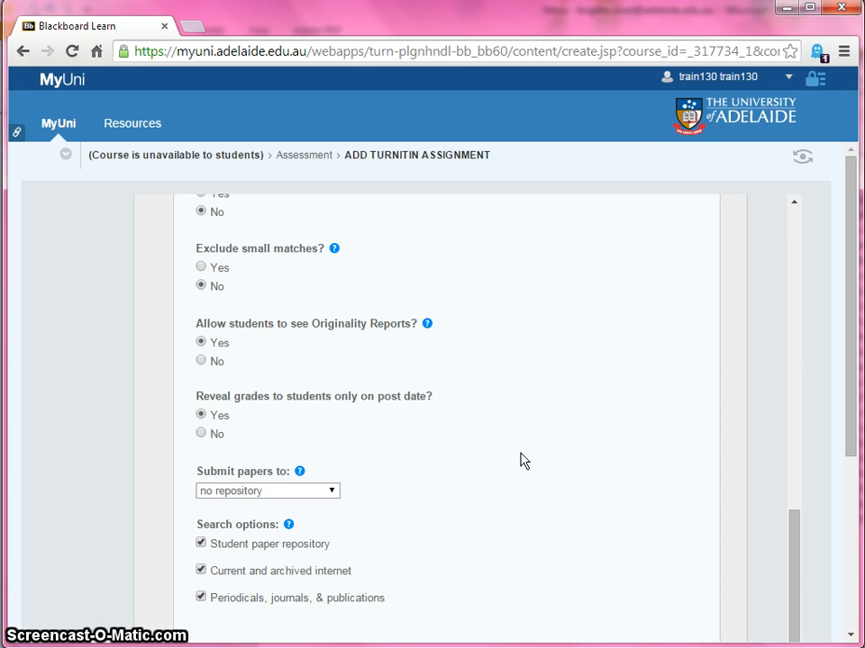
Set the assignment's GradeMark rubric attachment to No rubric/form
{"action": "left_click", "coordinate": [642, 458]}
{"action": "scroll", "coordinate": [642, 466], "scroll_direction": "down", "scroll_amount": 5}
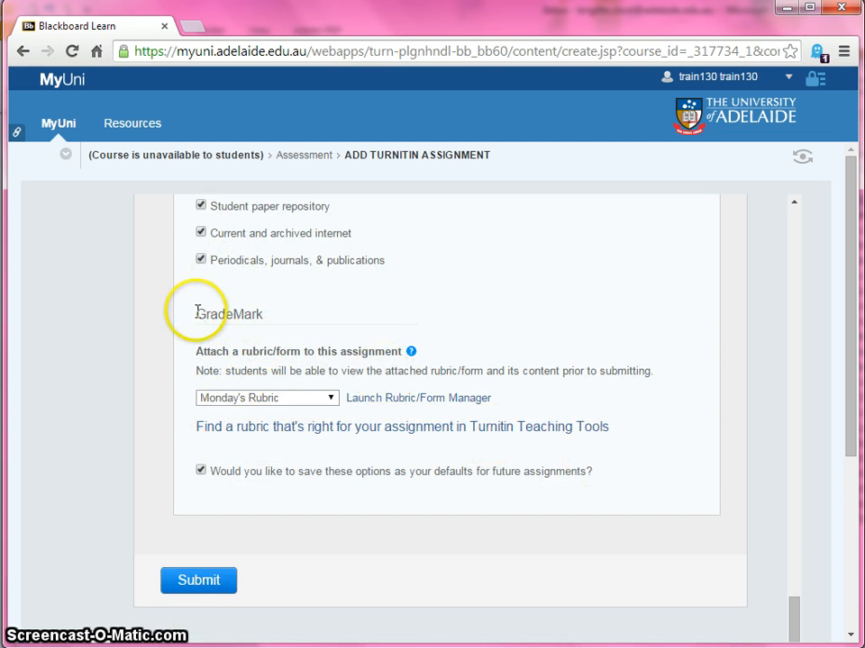
{"action": "left_click", "coordinate": [332, 402]}
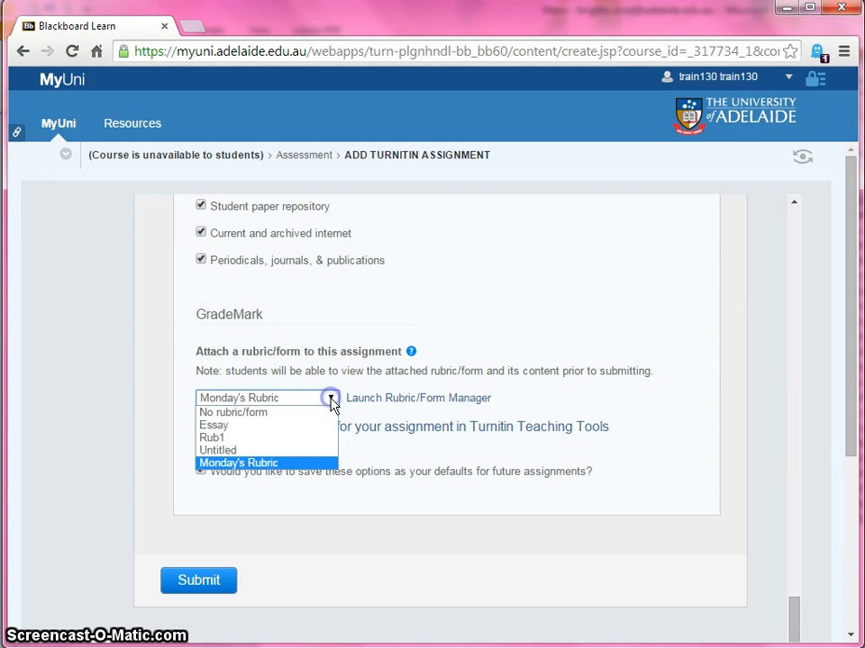
{"action": "left_click", "coordinate": [312, 412]}
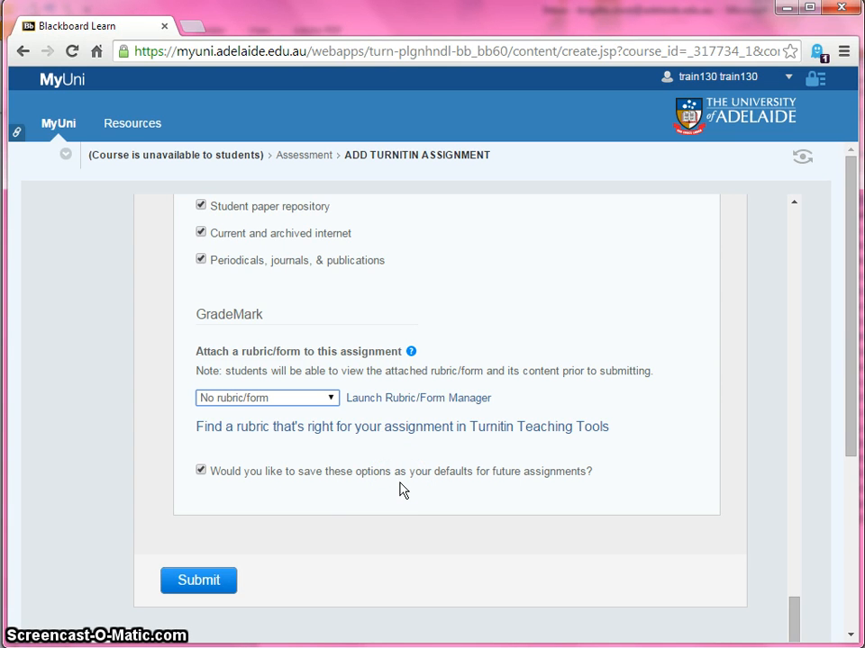
Submit the new Turnitin assignment, accept the post date warning and return to the Assessment page
{"action": "left_click", "coordinate": [187, 587]}
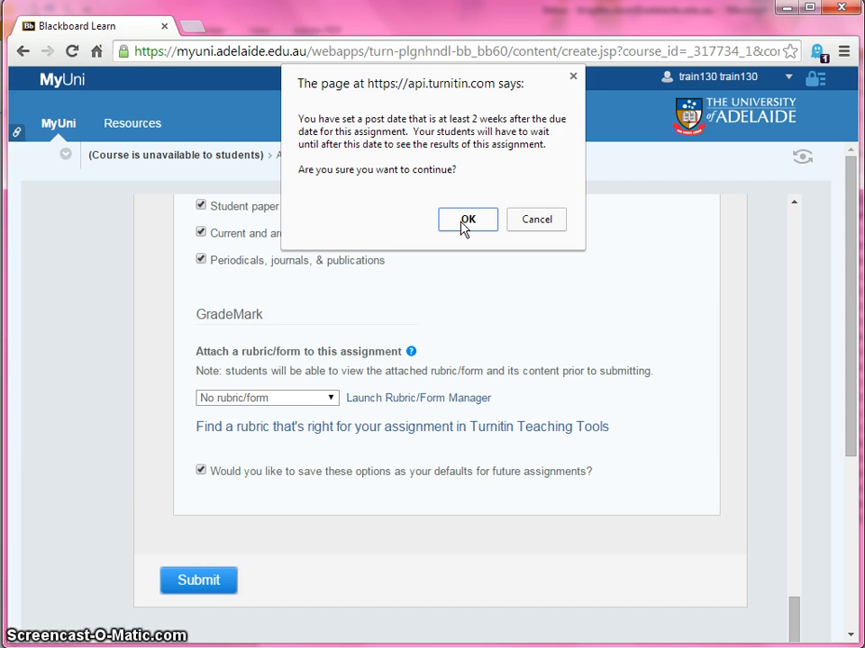
{"action": "left_click", "coordinate": [466, 222]}
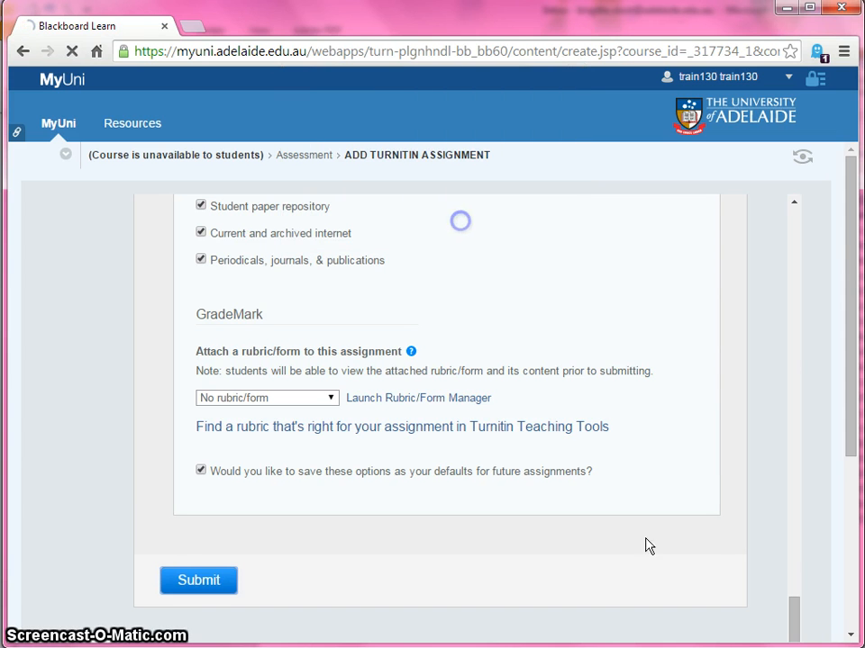
{"action": "left_click", "coordinate": [672, 562]}
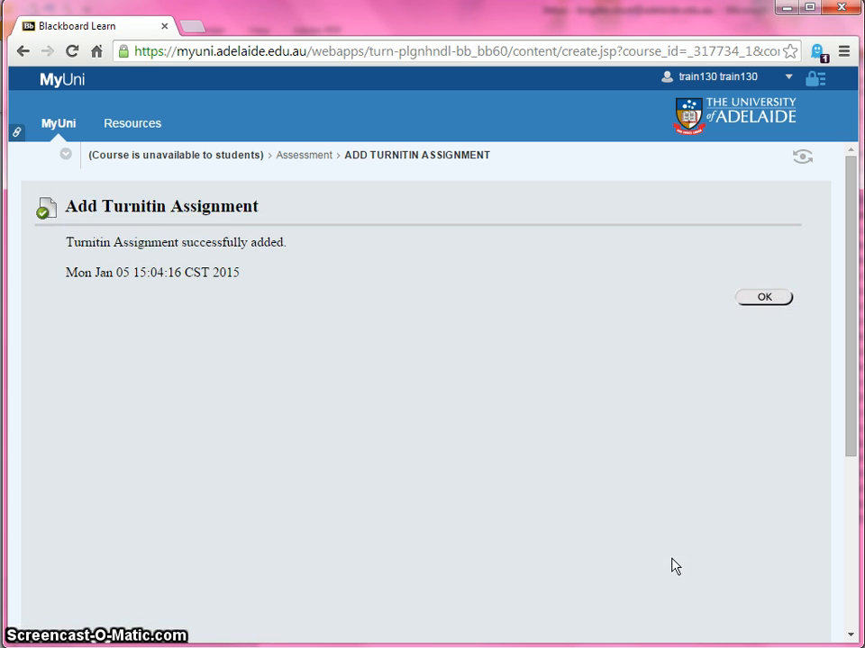
{"action": "left_click", "coordinate": [766, 299]}
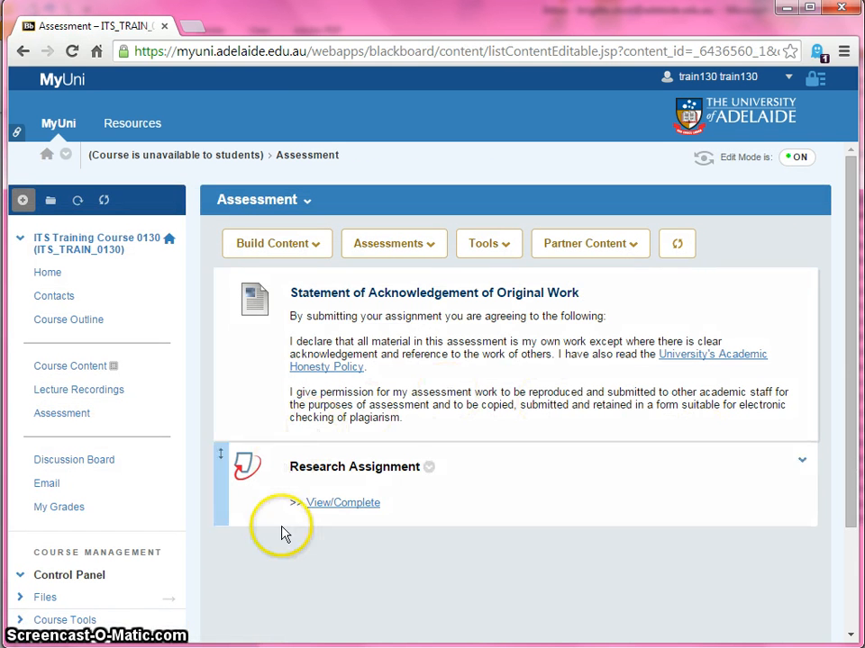
Open the Full Grade Centre for the course
{"action": "left_click", "coordinate": [441, 529]}
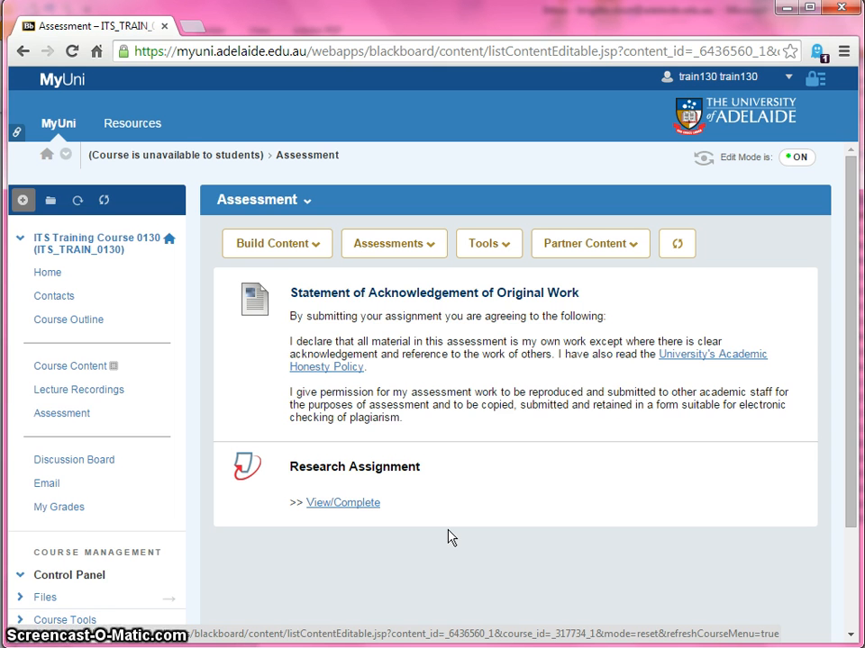
{"action": "scroll", "coordinate": [450, 538], "scroll_direction": "down", "scroll_amount": 2}
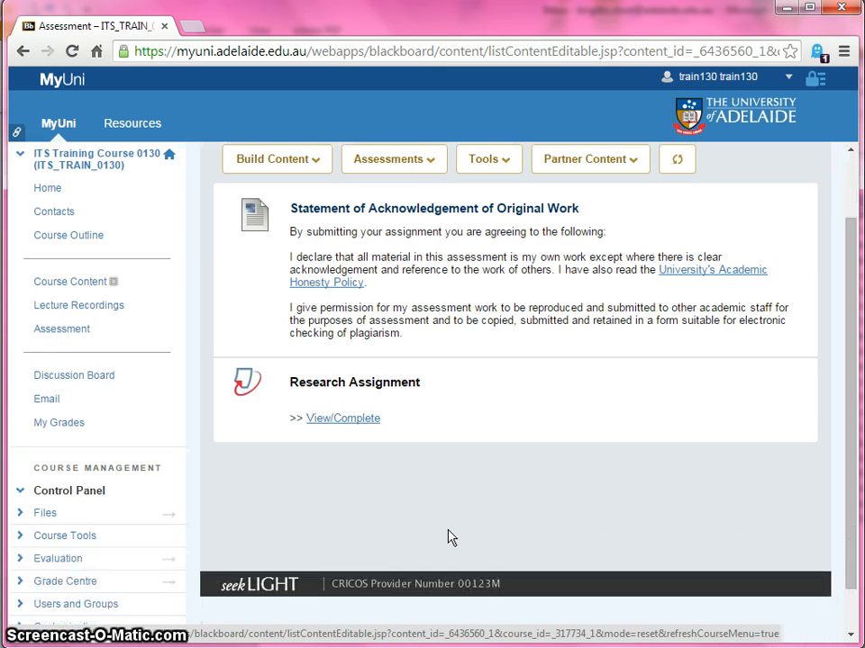
{"action": "left_click", "coordinate": [65, 583]}
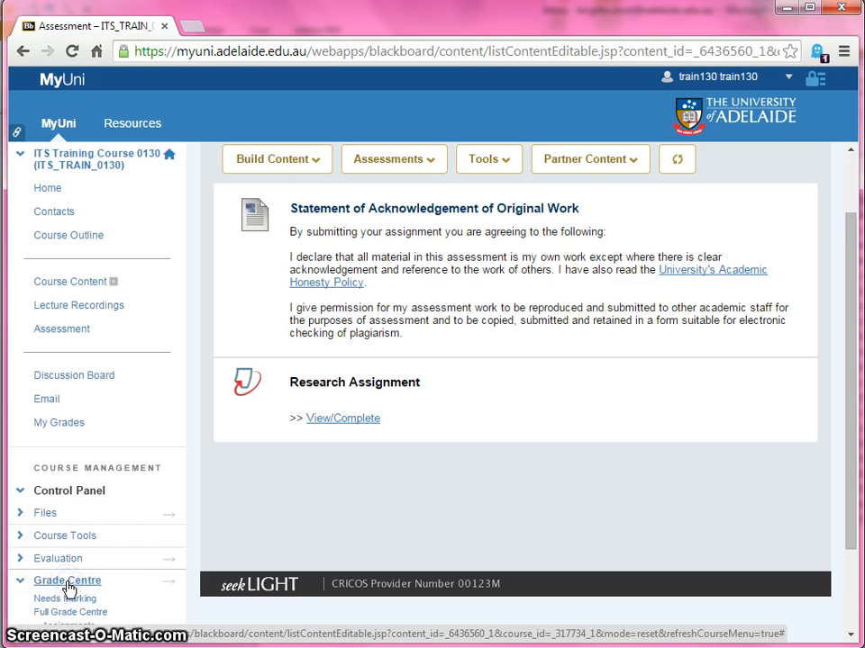
{"action": "scroll", "coordinate": [162, 570], "scroll_direction": "down", "scroll_amount": 2}
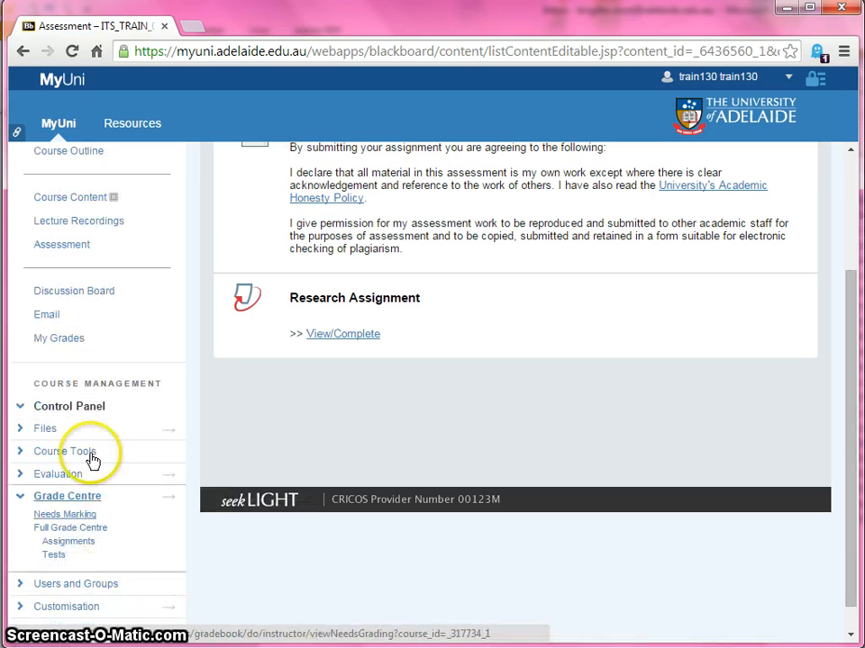
{"action": "left_click", "coordinate": [62, 534]}
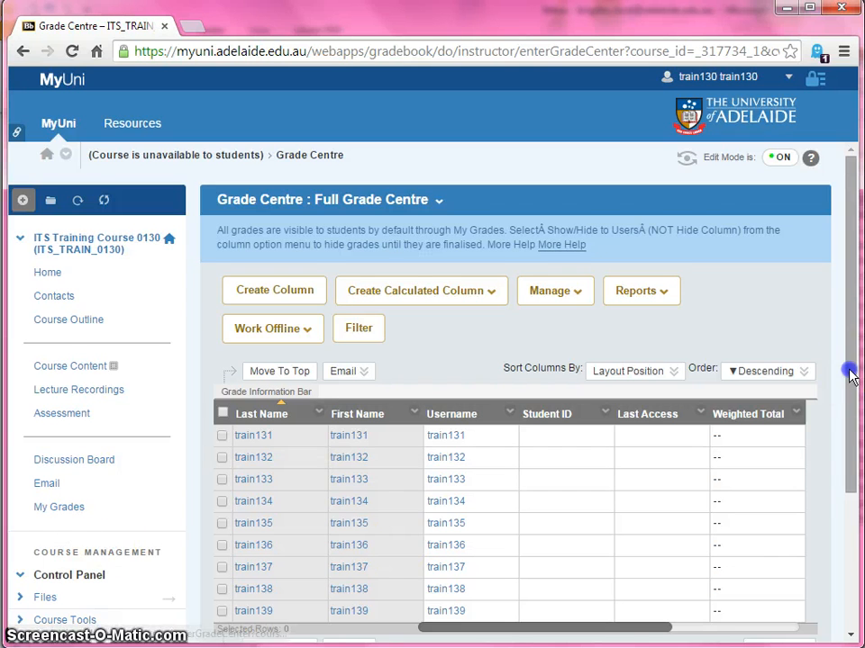
Find the Research Assignment column in the grade table and open its column information for editing
{"action": "left_click_drag", "start_coordinate": [850, 370], "coordinate": [849, 440]}
{"action": "left_click_drag", "start_coordinate": [642, 523], "coordinate": [798, 525]}
{"action": "mouse_move", "coordinate": [743, 319]}
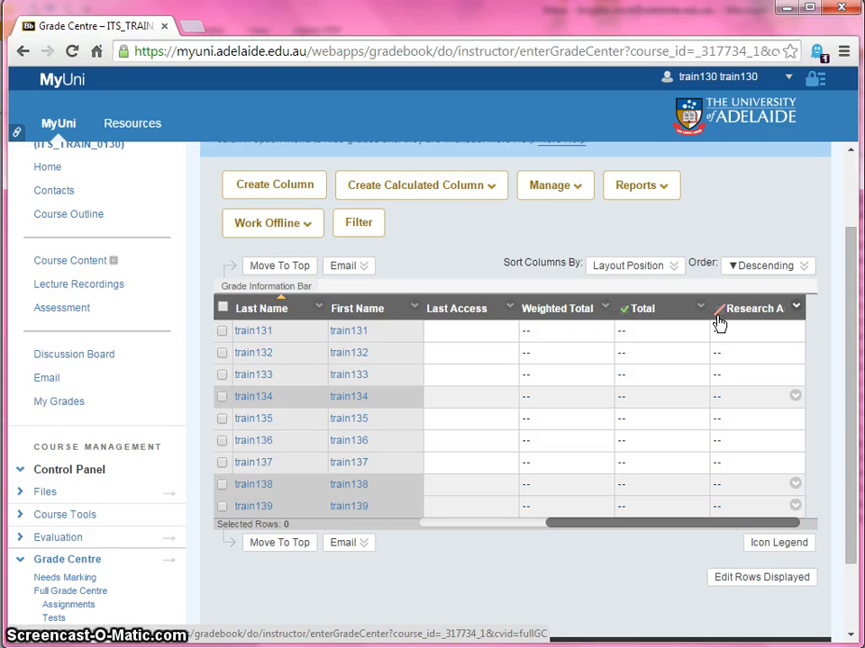
{"action": "left_click", "coordinate": [796, 308]}
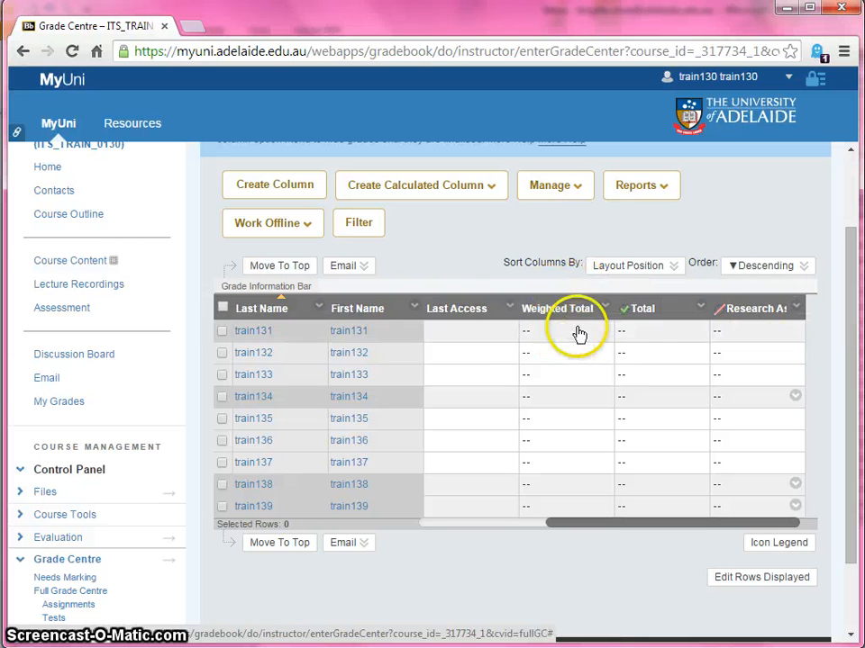
{"action": "mouse_move", "coordinate": [768, 315]}
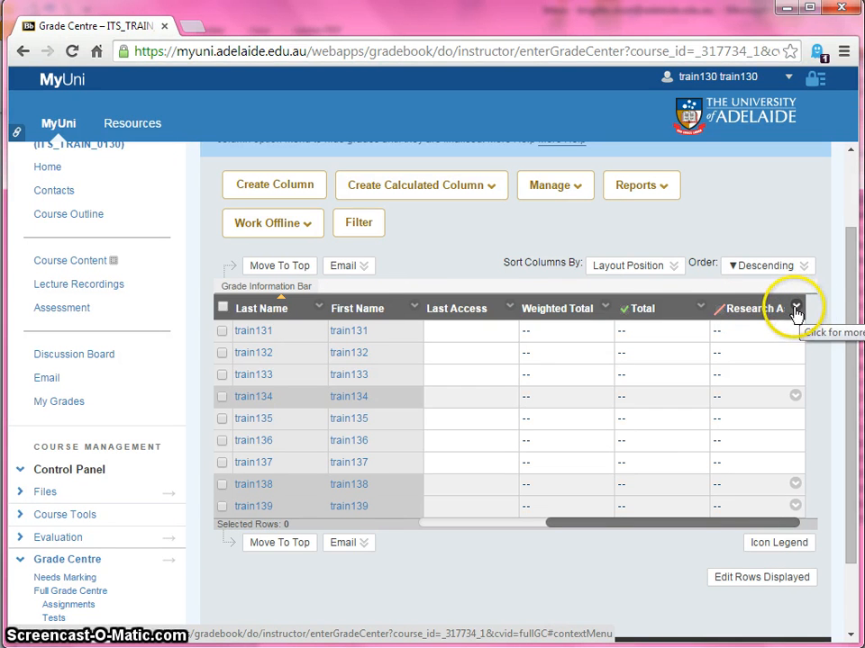
{"action": "left_click", "coordinate": [796, 309]}
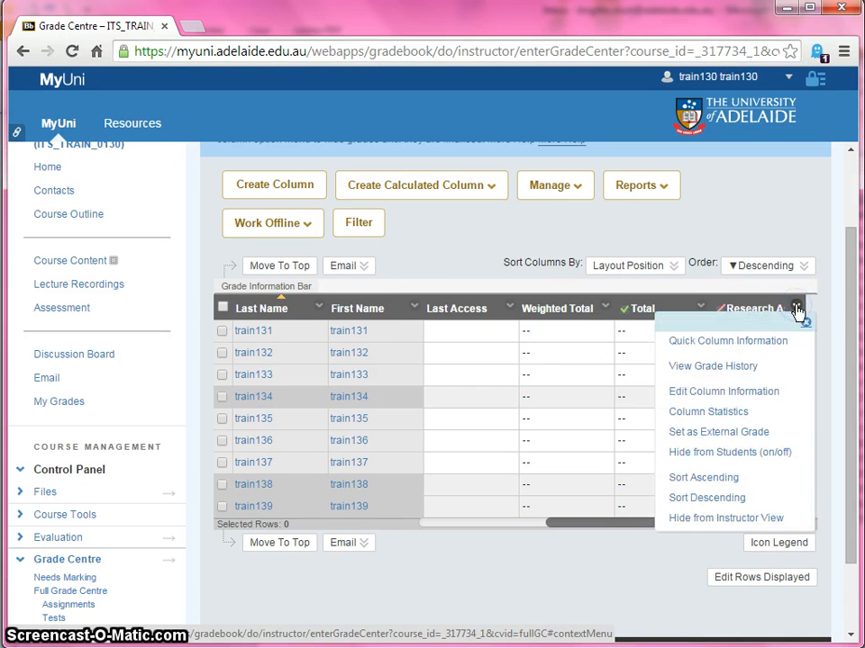
{"action": "left_click", "coordinate": [763, 392]}
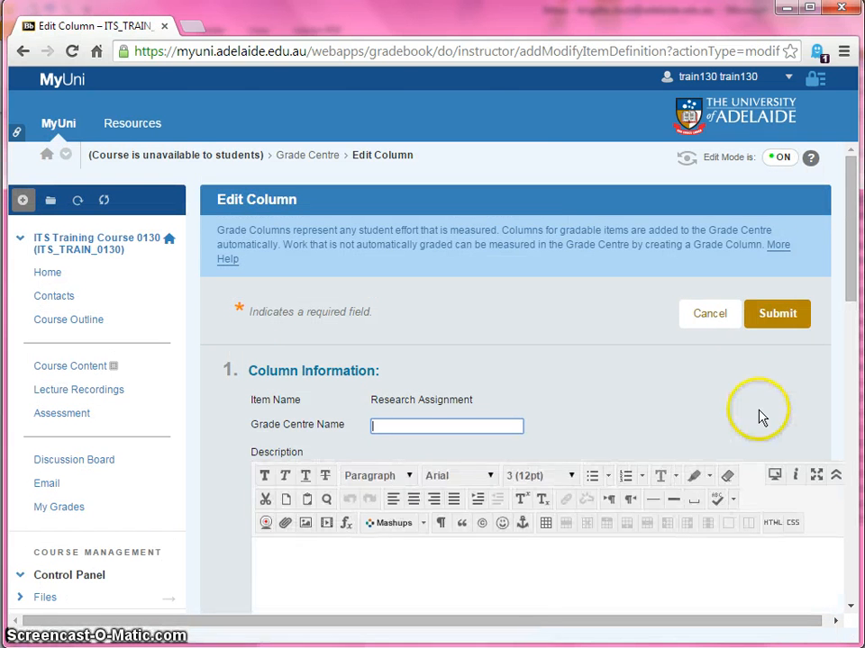
Include the Research Assignment column in Grade Centre calculations and submit the column changes
{"action": "scroll", "coordinate": [759, 416], "scroll_direction": "down", "scroll_amount": 1}
{"action": "scroll", "coordinate": [759, 416], "scroll_direction": "down", "scroll_amount": 2}
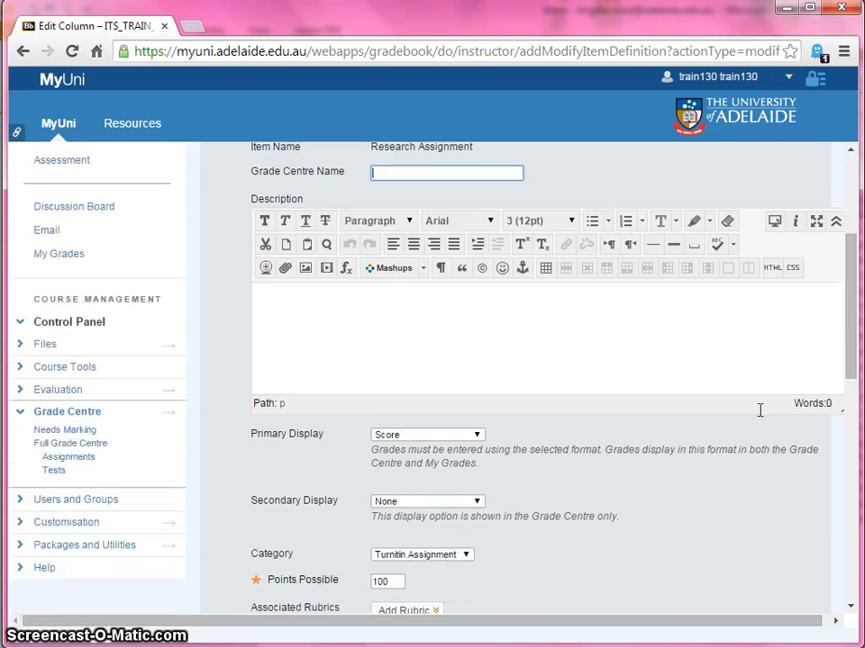
{"action": "scroll", "coordinate": [759, 417], "scroll_direction": "down", "scroll_amount": 2}
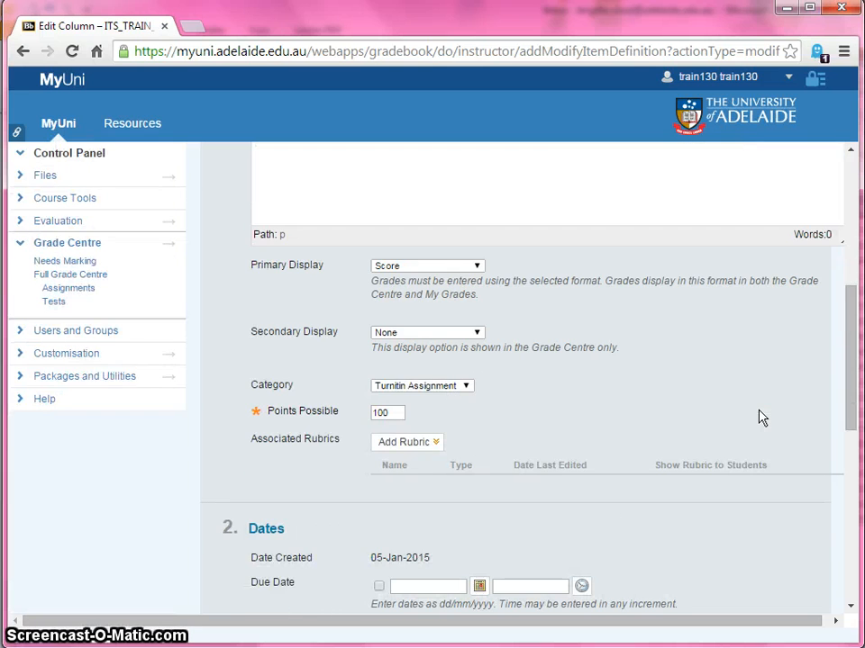
{"action": "scroll", "coordinate": [759, 417], "scroll_direction": "down", "scroll_amount": 4}
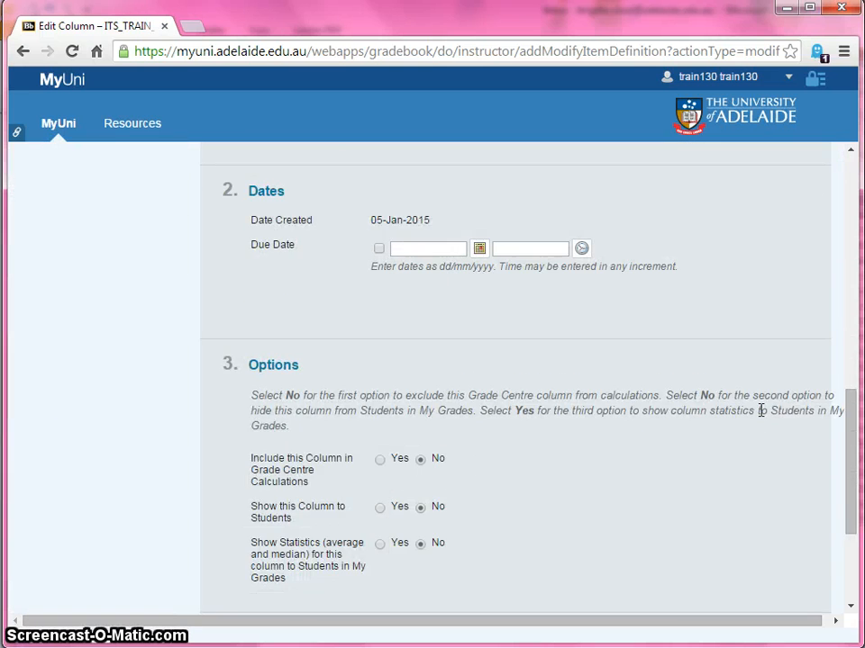
{"action": "left_click", "coordinate": [633, 457]}
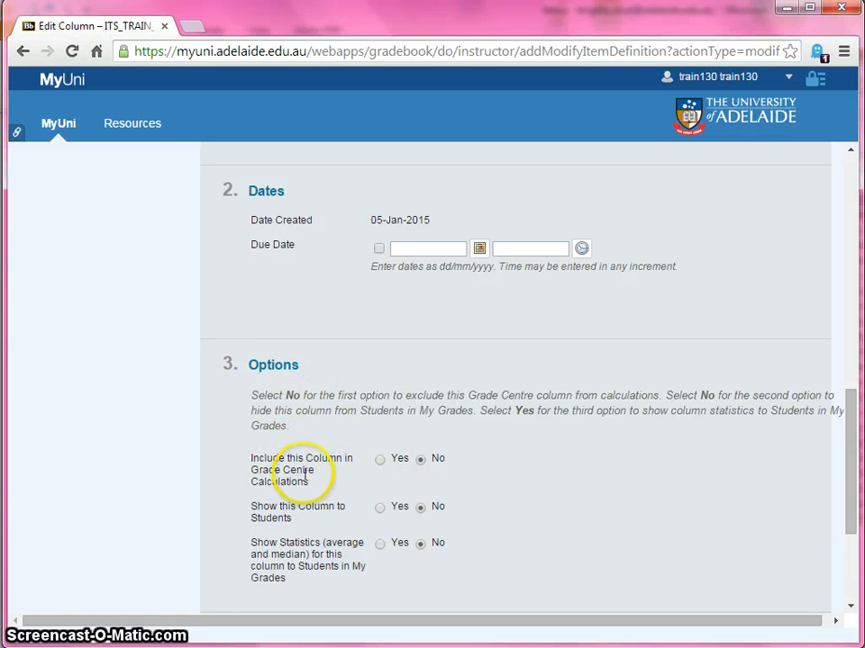
{"action": "left_click", "coordinate": [379, 461]}
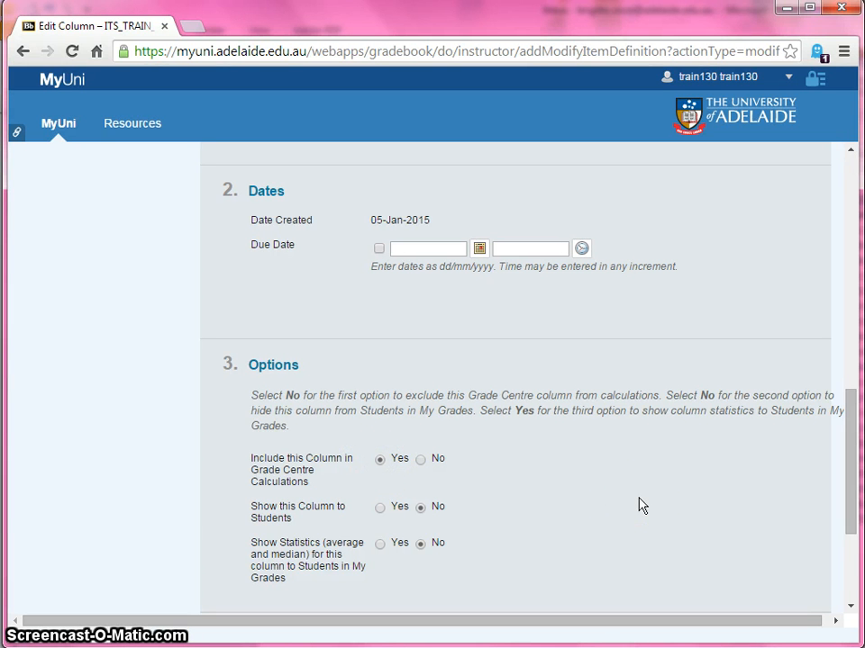
{"action": "left_click_drag", "start_coordinate": [843, 512], "coordinate": [851, 578]}
{"action": "left_click", "coordinate": [787, 502]}
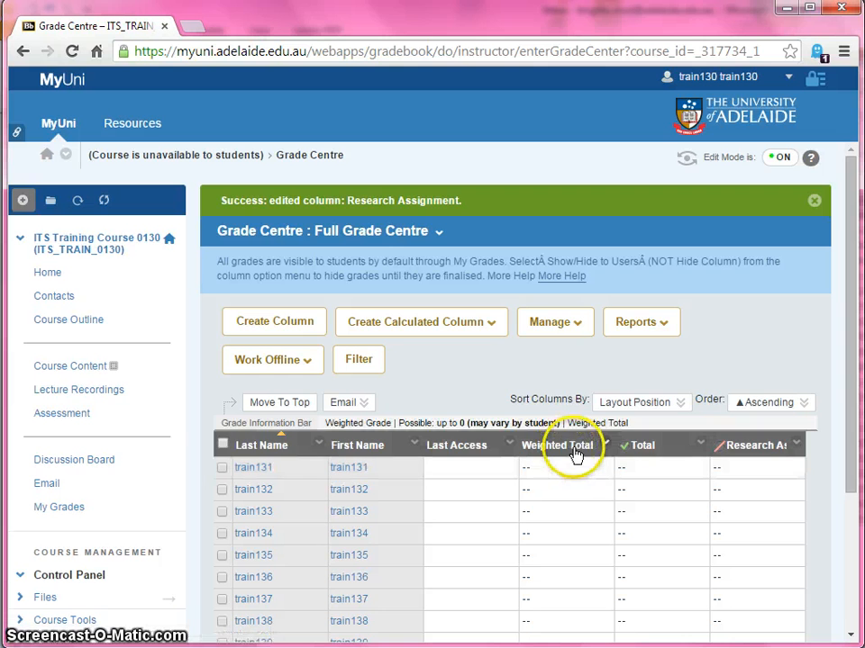
Edit the Weighted Total column to include the Research Assignment column with a weight of 40%
{"action": "left_click", "coordinate": [604, 447]}
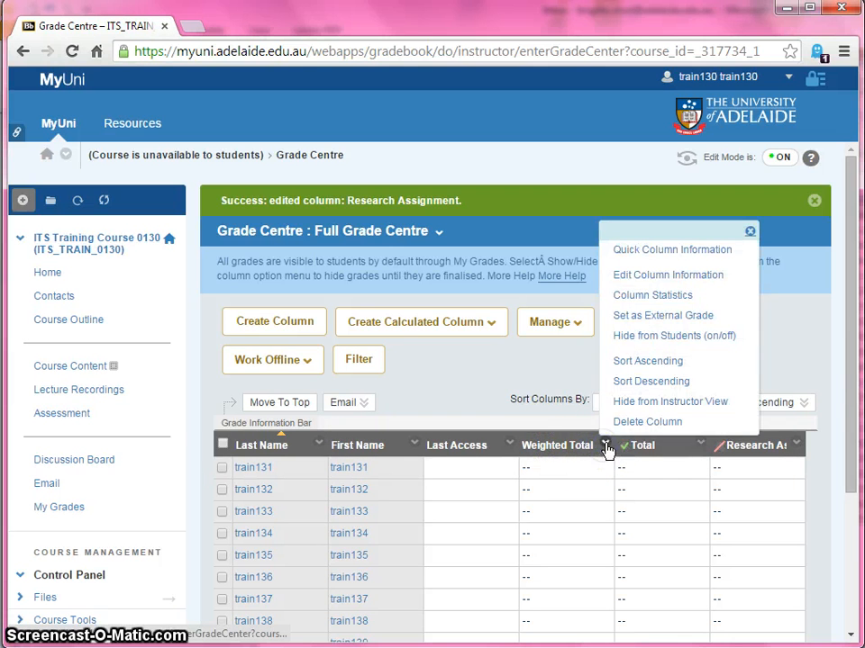
{"action": "left_click", "coordinate": [673, 275]}
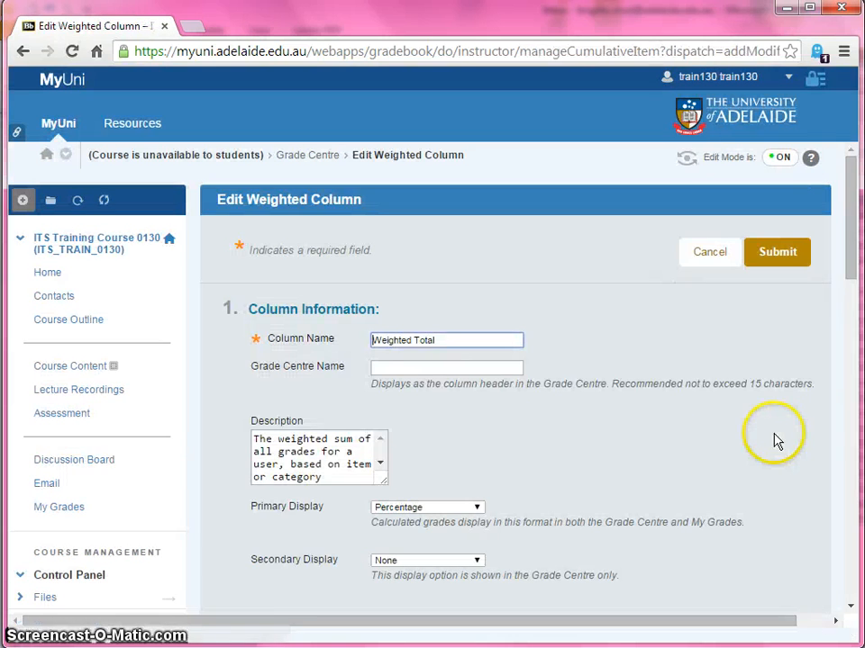
{"action": "scroll", "coordinate": [655, 430], "scroll_direction": "down", "scroll_amount": 2}
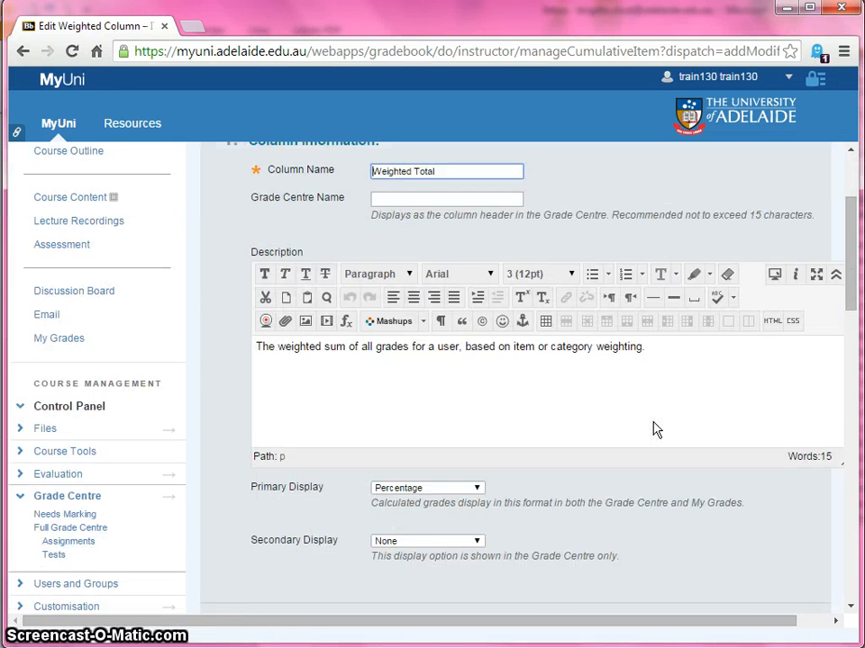
{"action": "scroll", "coordinate": [655, 430], "scroll_direction": "down", "scroll_amount": 5}
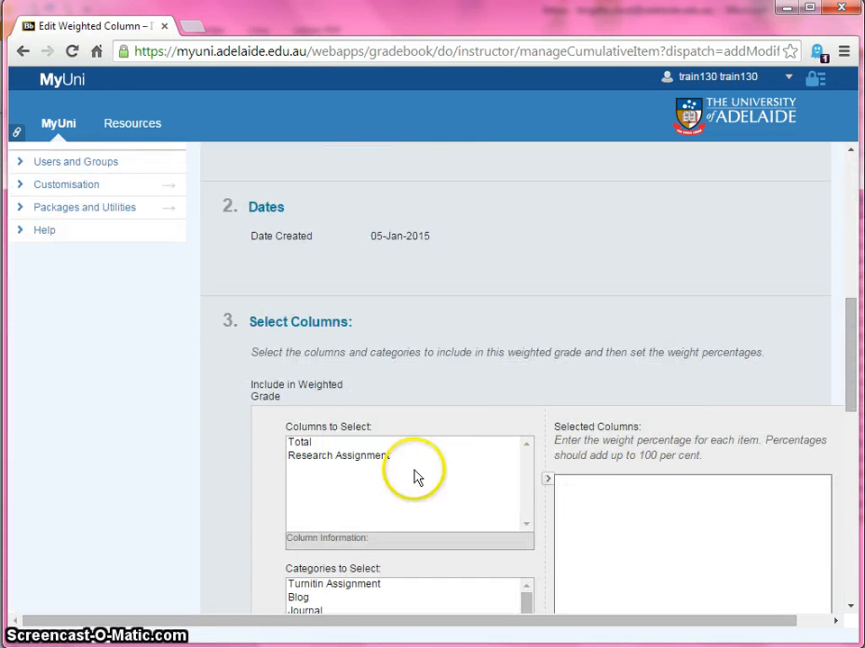
{"action": "left_click", "coordinate": [338, 455]}
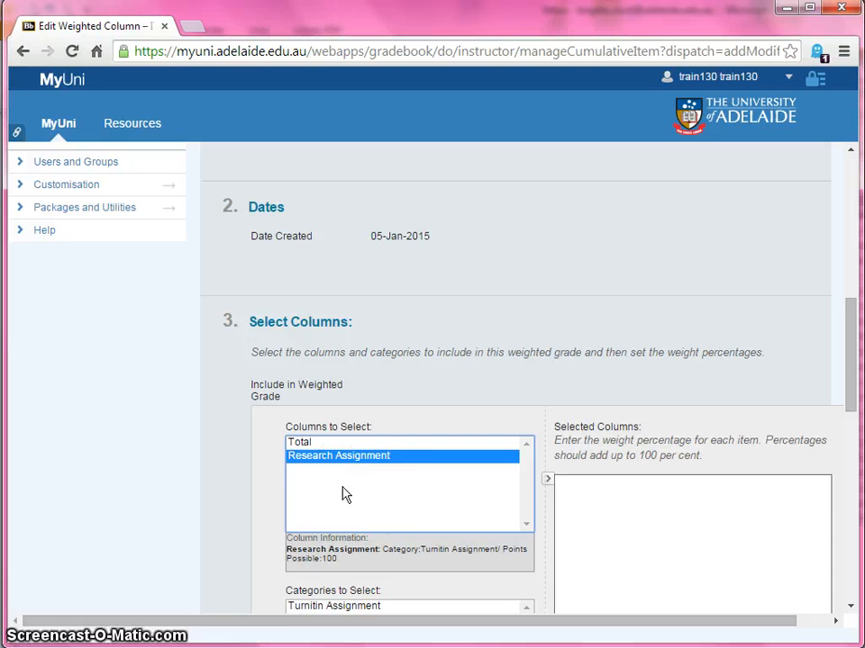
{"action": "left_click", "coordinate": [549, 481]}
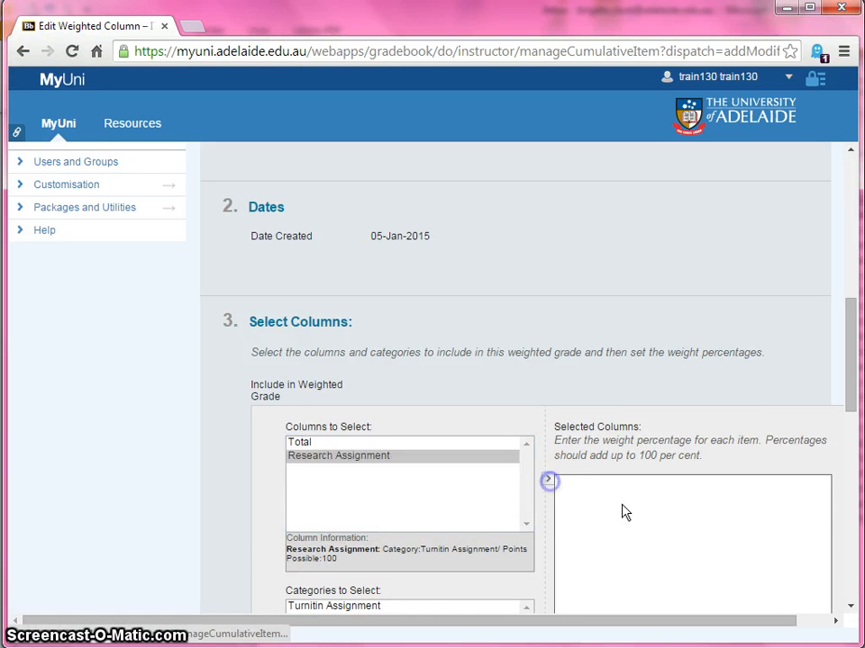
{"action": "left_click", "coordinate": [596, 493]}
{"action": "scroll", "coordinate": [667, 493], "scroll_direction": "down", "scroll_amount": 2}
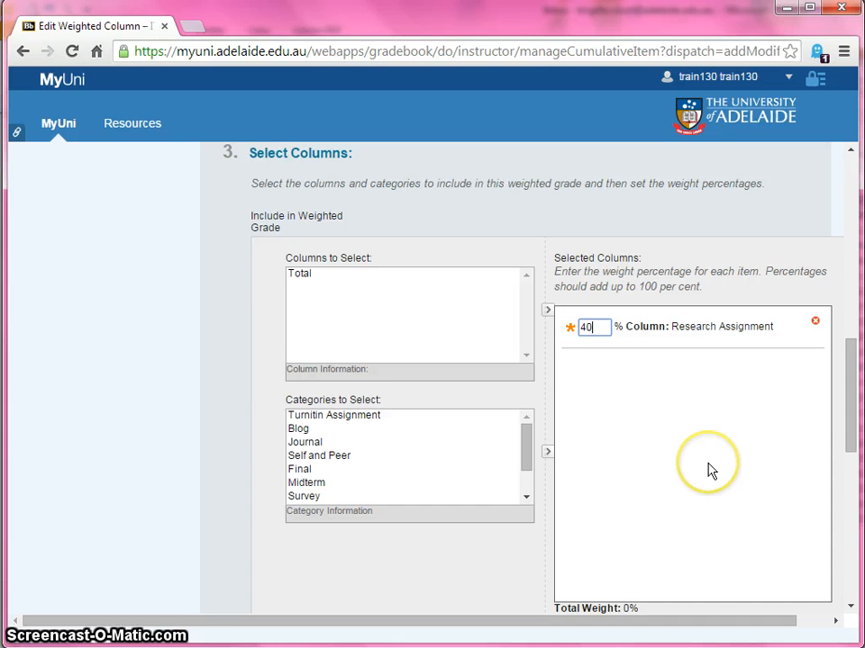
Review the remaining options of the weighted column and cancel its edit without saving
{"action": "scroll", "coordinate": [708, 469], "scroll_direction": "down", "scroll_amount": 1}
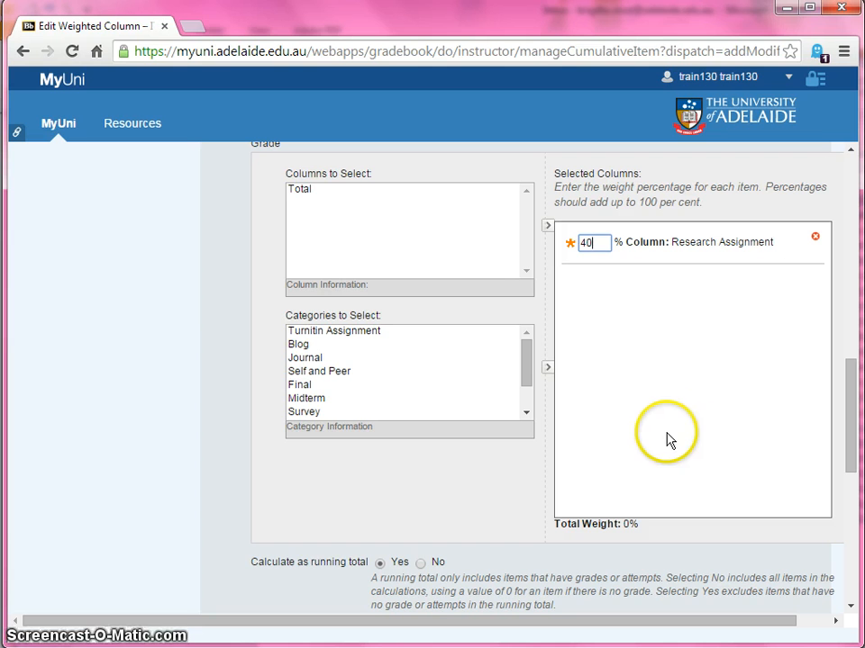
{"action": "left_click_drag", "start_coordinate": [846, 406], "coordinate": [842, 538]}
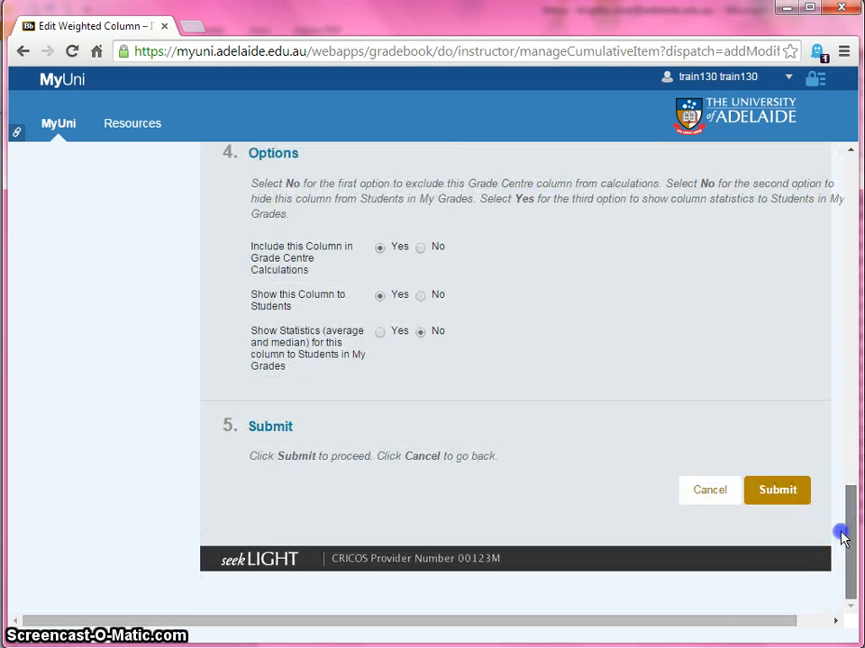
{"action": "left_click", "coordinate": [705, 501]}
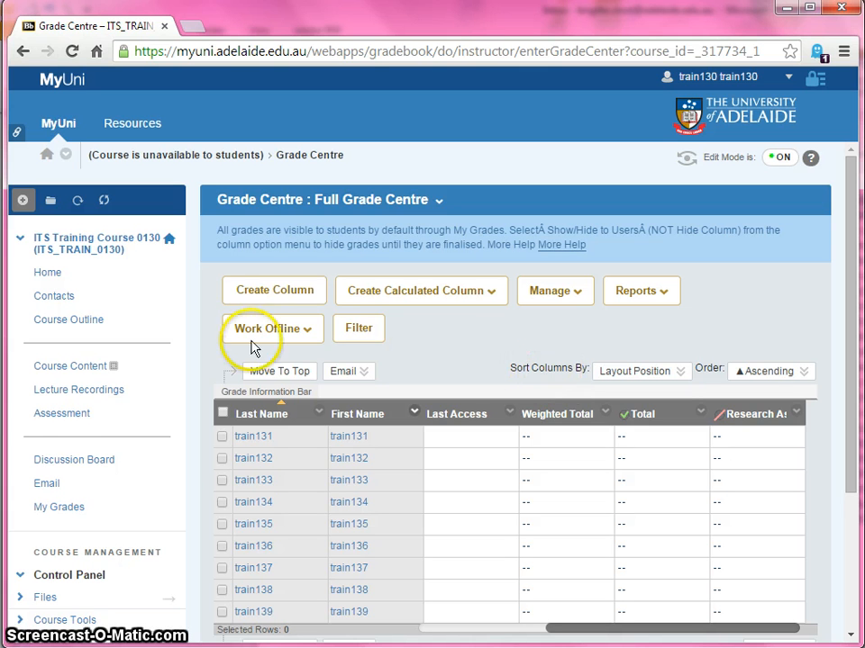
Open the Research Assignment inbox from the Turnitin Assignments course tool
{"action": "left_click", "coordinate": [64, 418]}
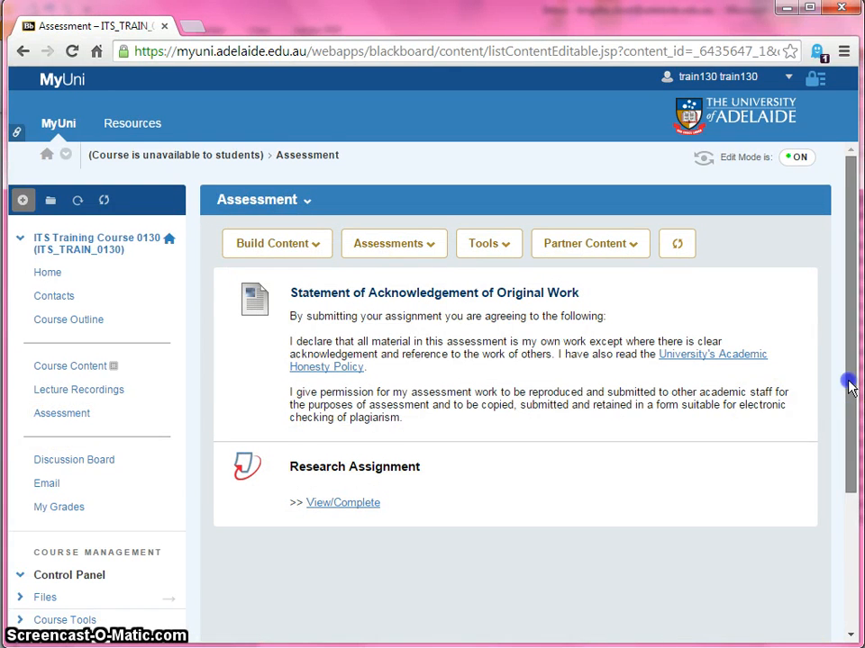
{"action": "left_click_drag", "start_coordinate": [849, 378], "coordinate": [849, 530]}
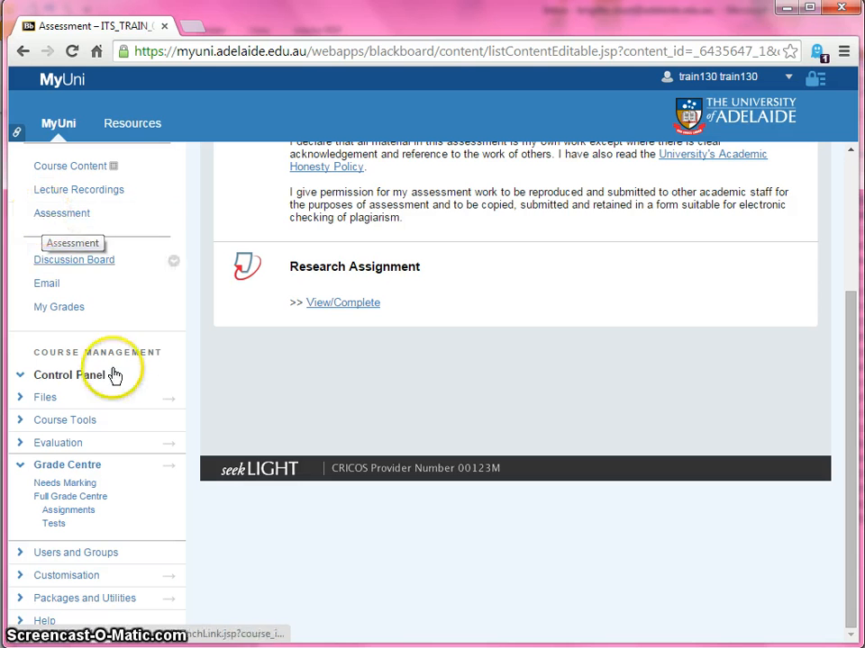
{"action": "left_click", "coordinate": [60, 425]}
{"action": "scroll", "coordinate": [125, 454], "scroll_direction": "down", "scroll_amount": 1}
{"action": "scroll", "coordinate": [126, 453], "scroll_direction": "down", "scroll_amount": 1}
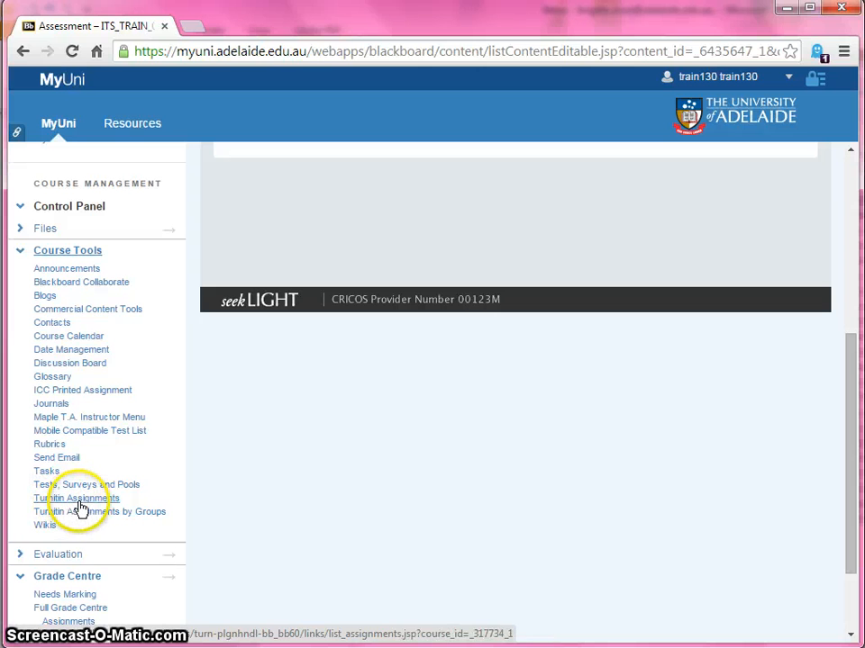
{"action": "left_click", "coordinate": [80, 501]}
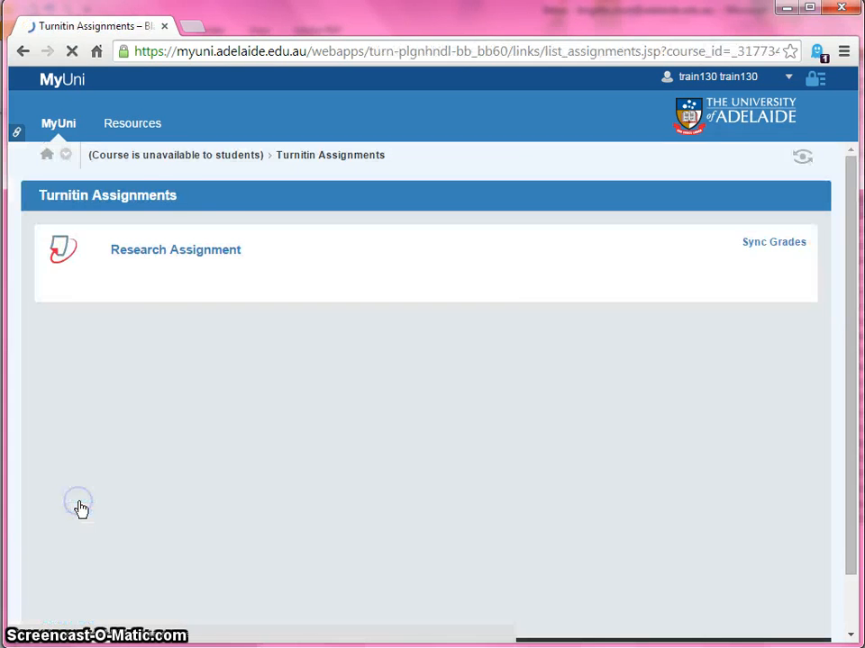
{"action": "left_click", "coordinate": [138, 254]}
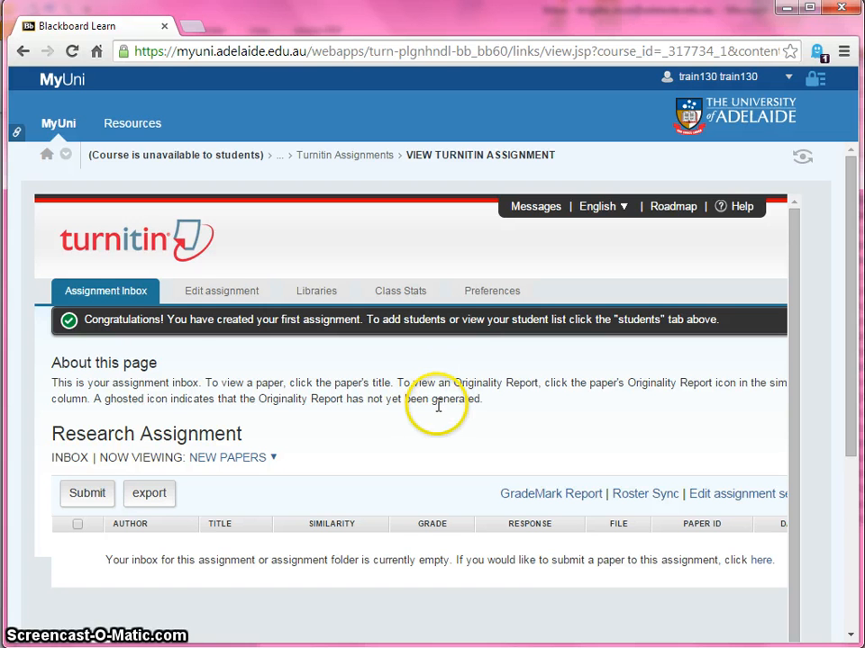
Run Roster Sync for the Research Assignment and look over the student list in its inbox
{"action": "scroll", "coordinate": [459, 468], "scroll_direction": "down", "scroll_amount": 1}
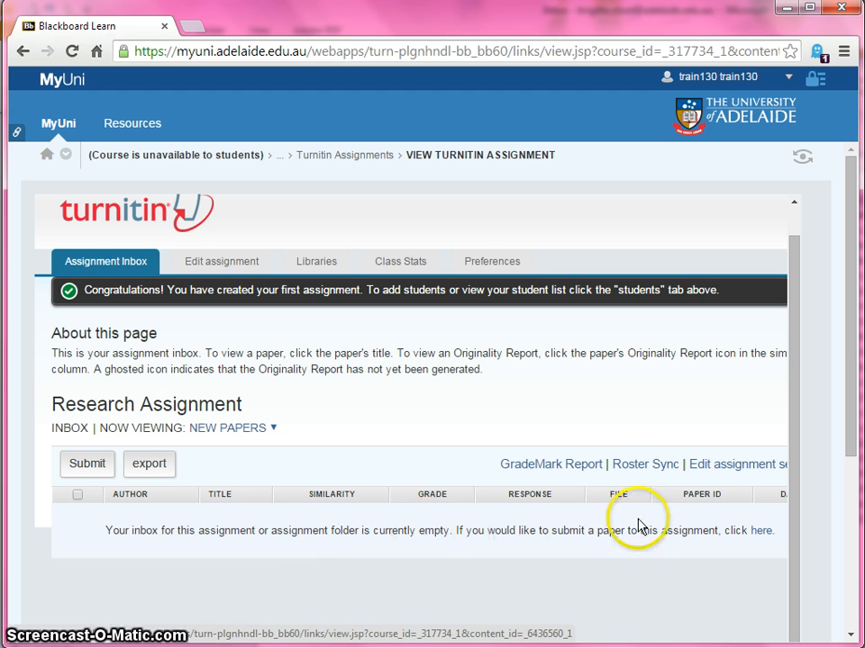
{"action": "left_click", "coordinate": [651, 474]}
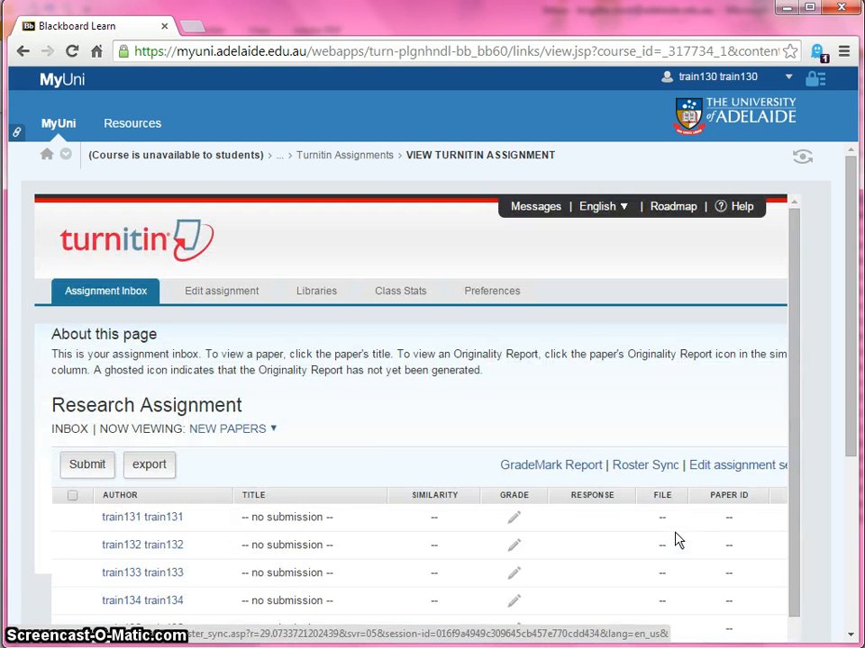
{"action": "scroll", "coordinate": [706, 505], "scroll_direction": "down", "scroll_amount": 2}
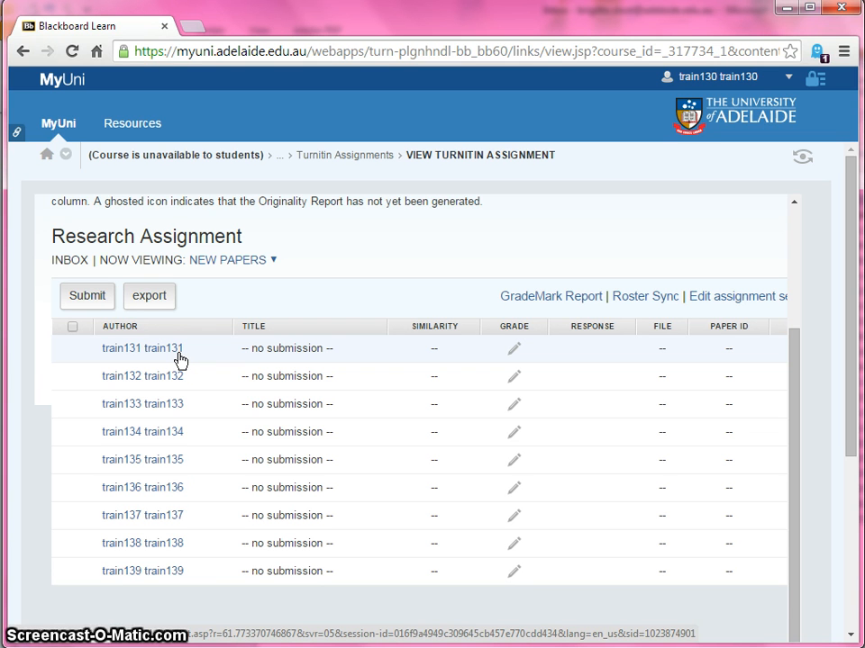
Open the single file upload submission form and examine its Author choices, leaving Non-enrolled student selected
{"action": "left_click", "coordinate": [97, 305]}
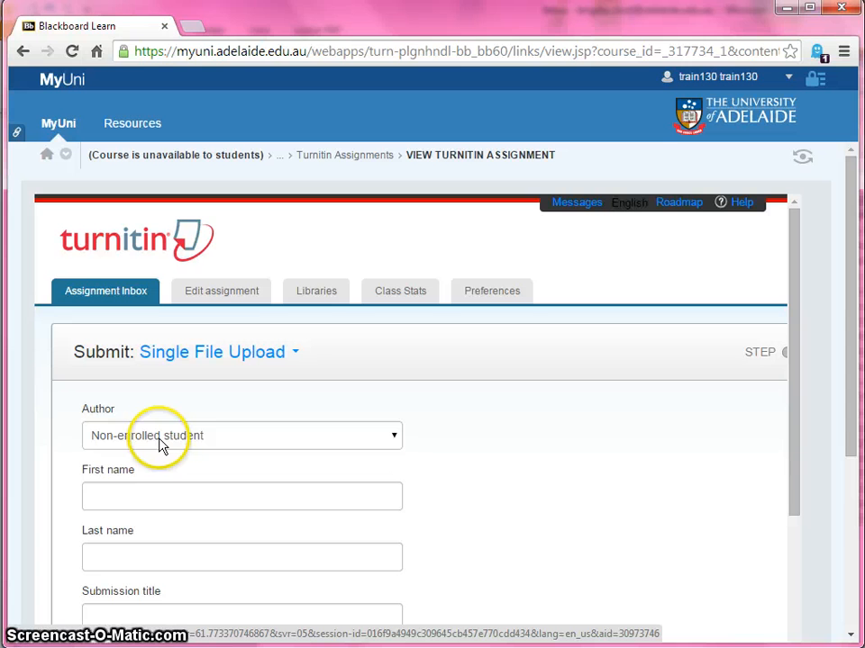
{"action": "left_click", "coordinate": [395, 440]}
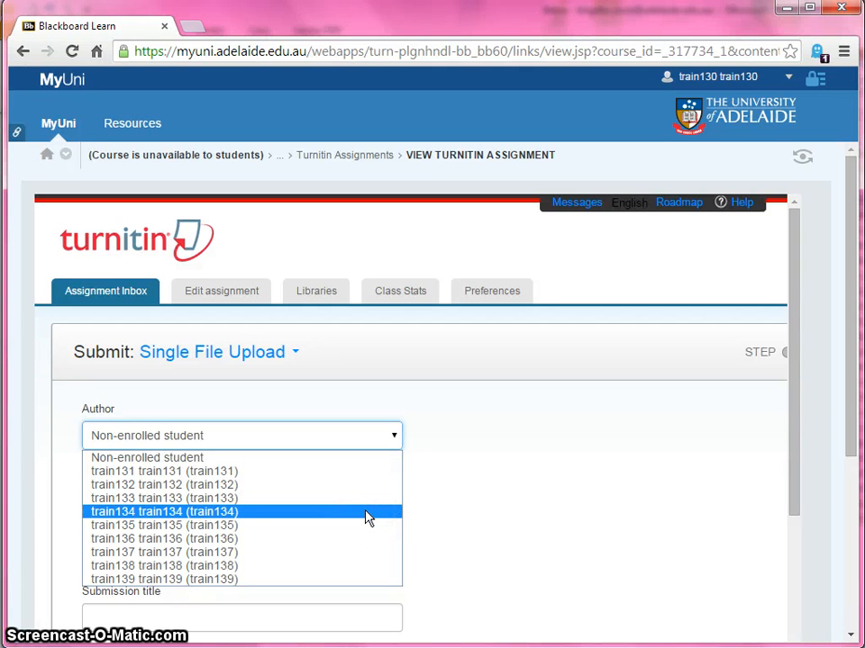
{"action": "left_click", "coordinate": [595, 497]}
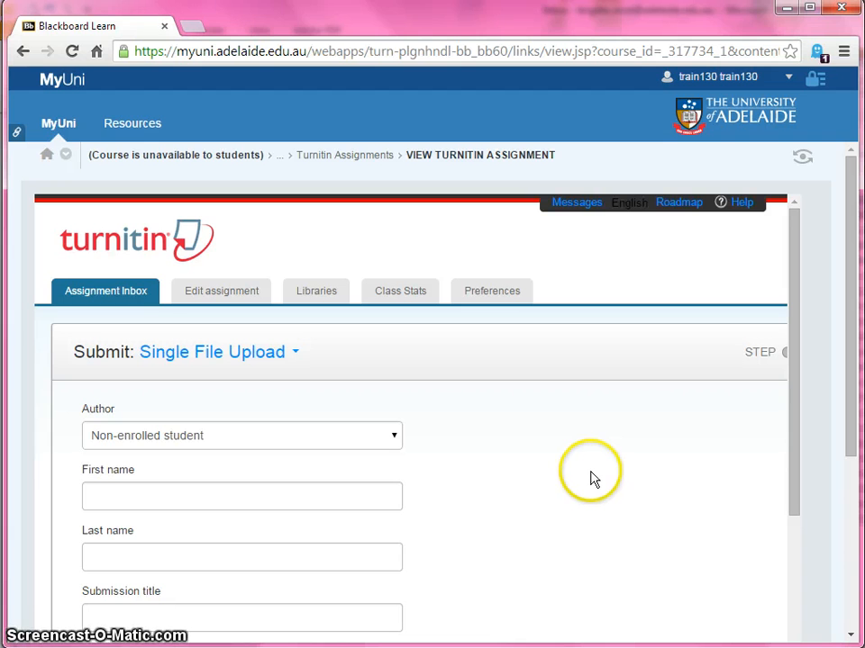
Open the Research Assignment's edit settings and examine its title, point value, file type, dates and optional settings area
{"action": "left_click", "coordinate": [215, 297]}
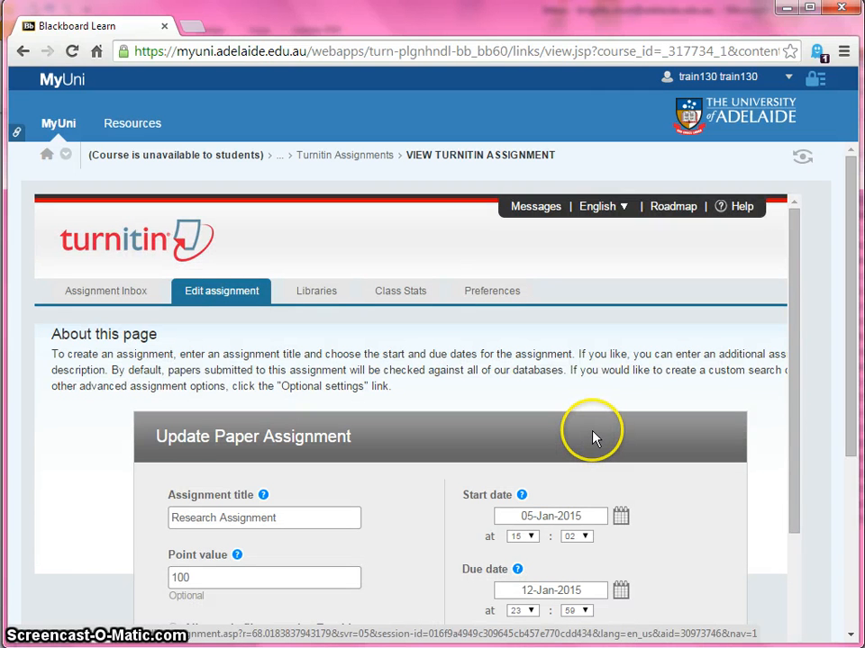
{"action": "scroll", "coordinate": [593, 438], "scroll_direction": "down", "scroll_amount": 1}
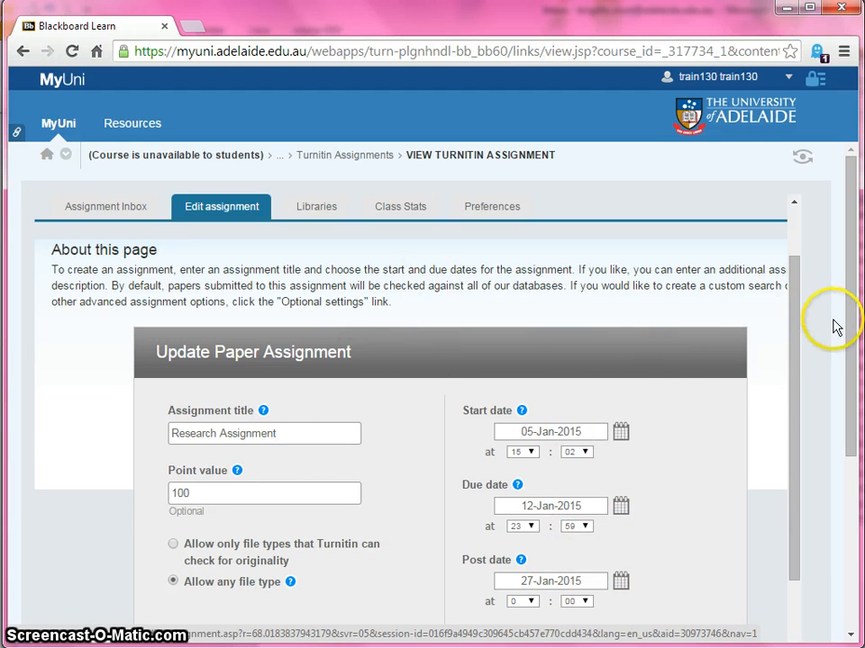
{"action": "left_click_drag", "start_coordinate": [851, 309], "coordinate": [849, 481]}
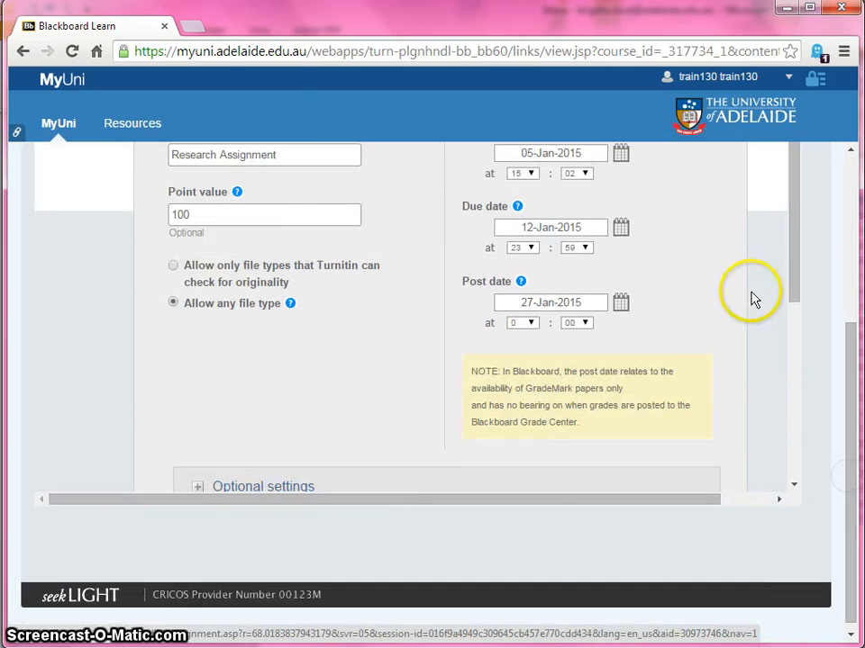
{"action": "left_click_drag", "start_coordinate": [785, 285], "coordinate": [792, 417]}
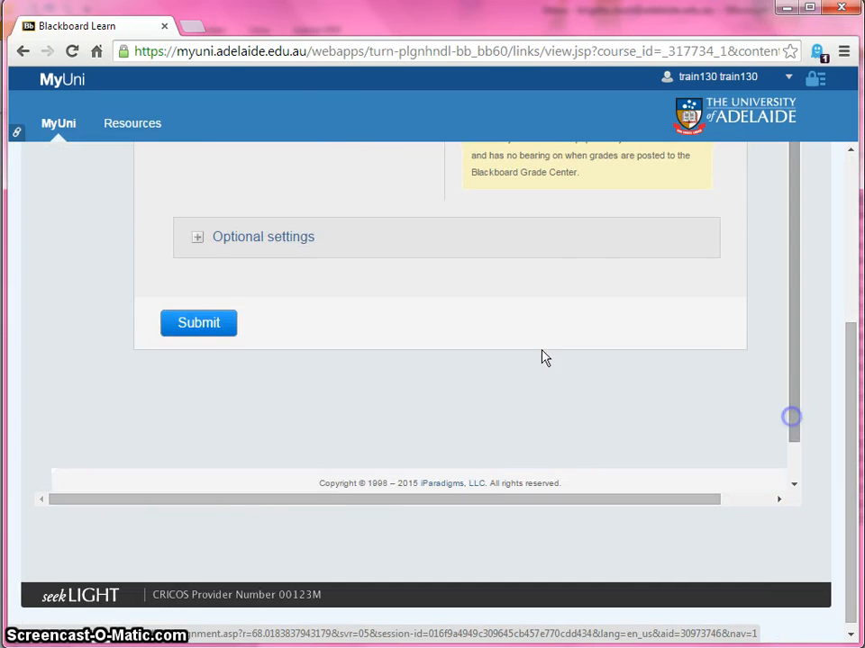
{"action": "left_click_drag", "start_coordinate": [852, 355], "coordinate": [860, 184]}
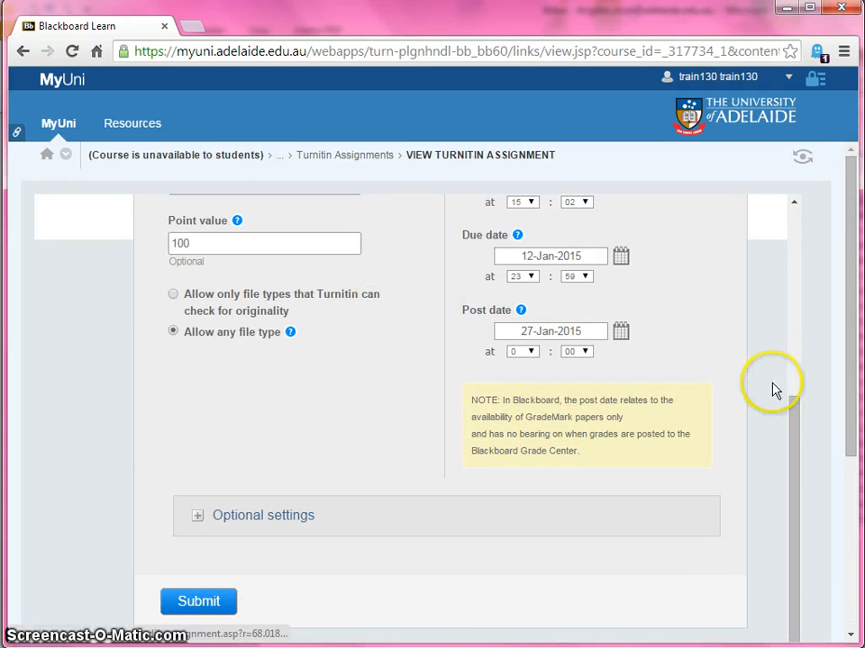
{"action": "left_click_drag", "start_coordinate": [793, 416], "coordinate": [820, 208]}
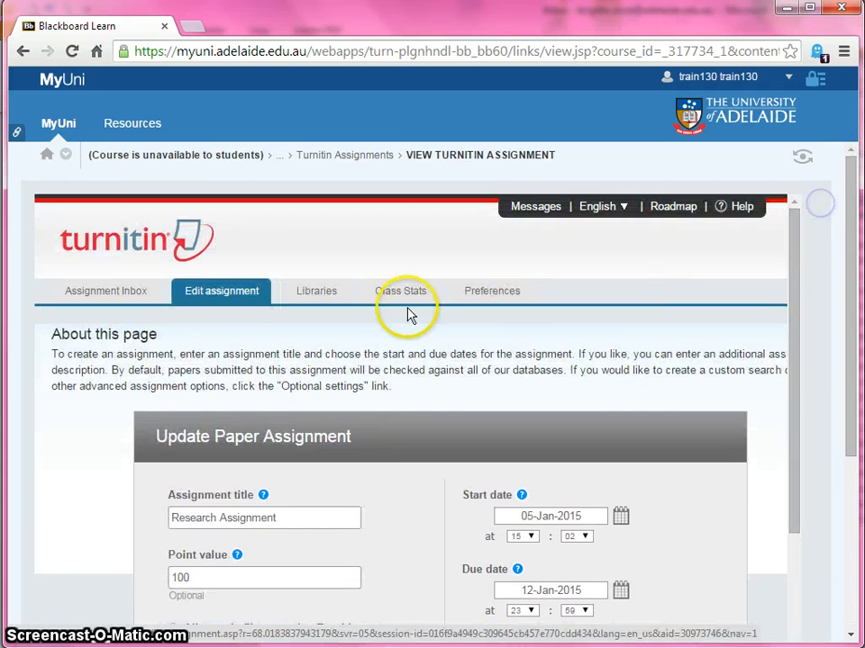
Open the Turnitin Libraries and examine the sets in the QuickMark Manager
{"action": "left_click", "coordinate": [322, 300]}
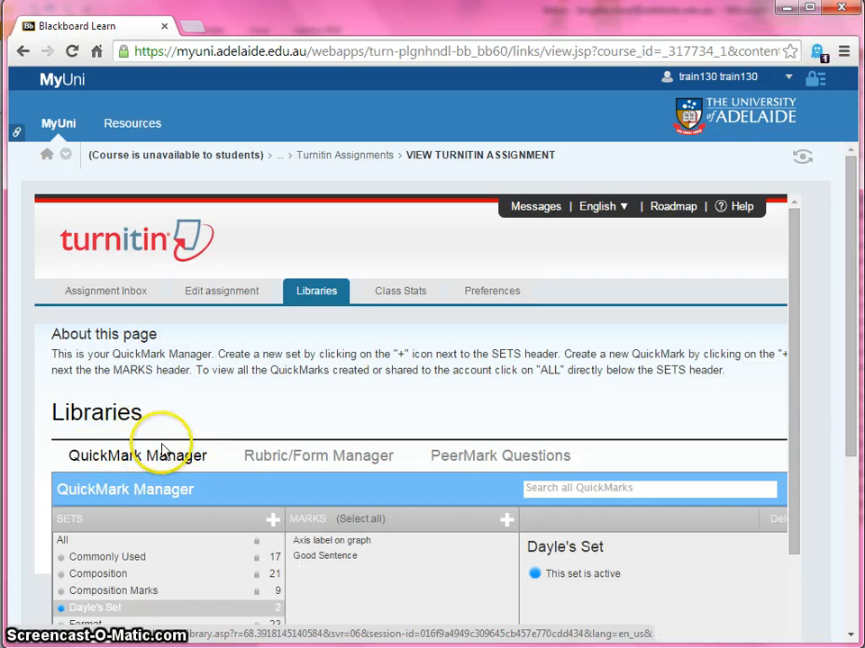
{"action": "left_click_drag", "start_coordinate": [850, 394], "coordinate": [851, 485]}
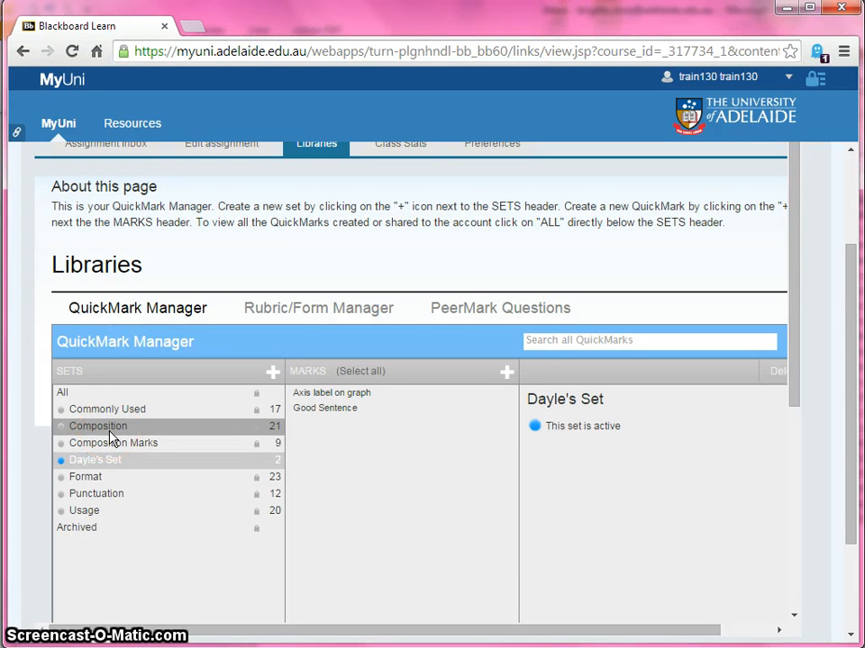
View the Composition QuickMark set, and examine the Essay rubric and its import/export options in the Rubric/Form Manager
{"action": "left_click", "coordinate": [110, 427]}
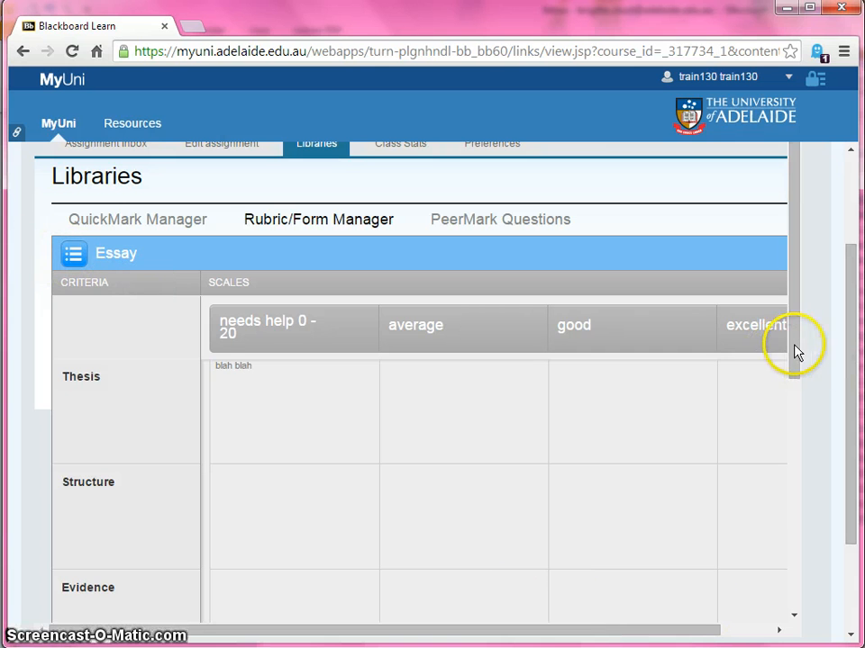
{"action": "left_click_drag", "start_coordinate": [796, 352], "coordinate": [794, 480]}
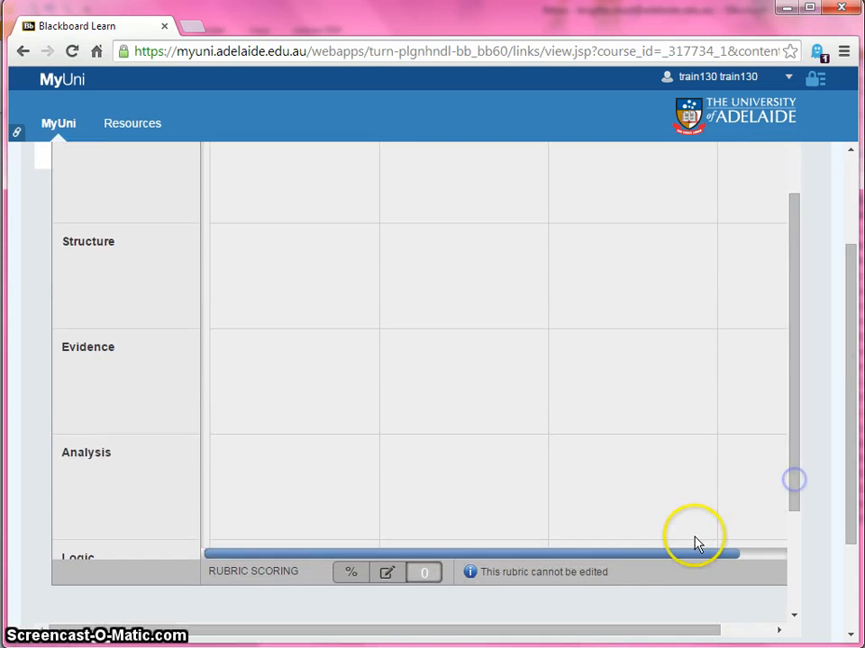
{"action": "left_click_drag", "start_coordinate": [694, 543], "coordinate": [772, 554]}
{"action": "left_click_drag", "start_coordinate": [691, 632], "coordinate": [810, 637]}
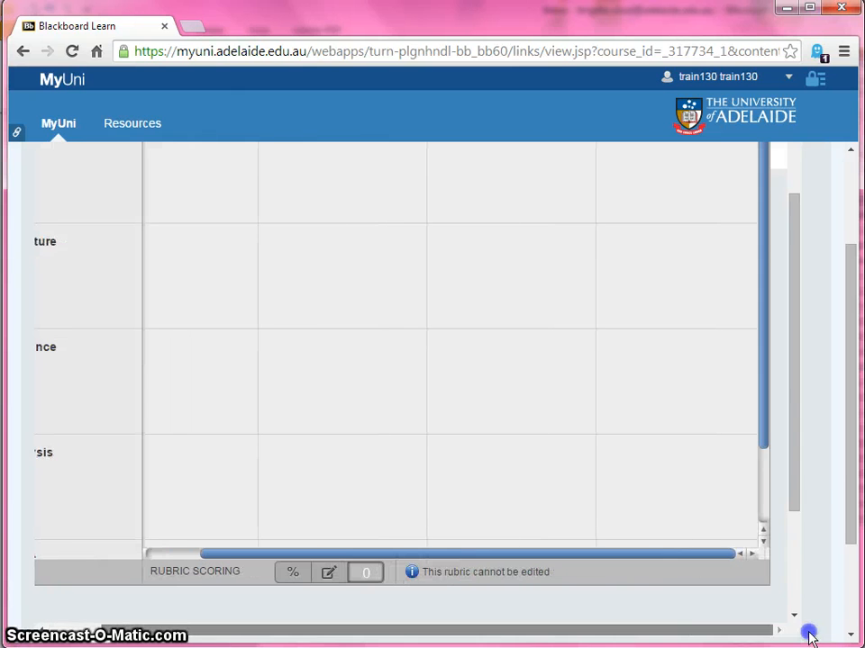
{"action": "left_click_drag", "start_coordinate": [801, 454], "coordinate": [822, 264]}
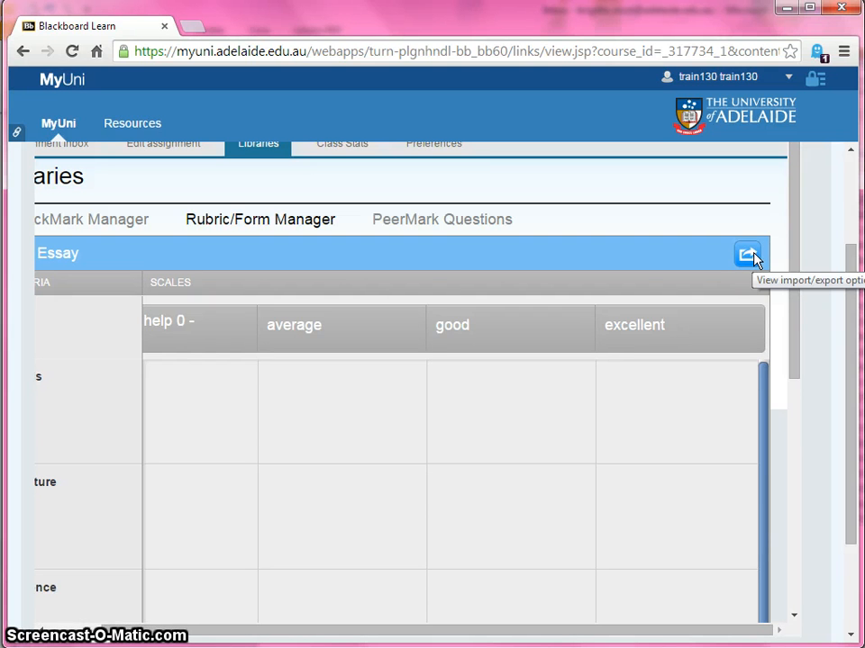
{"action": "left_click", "coordinate": [753, 259]}
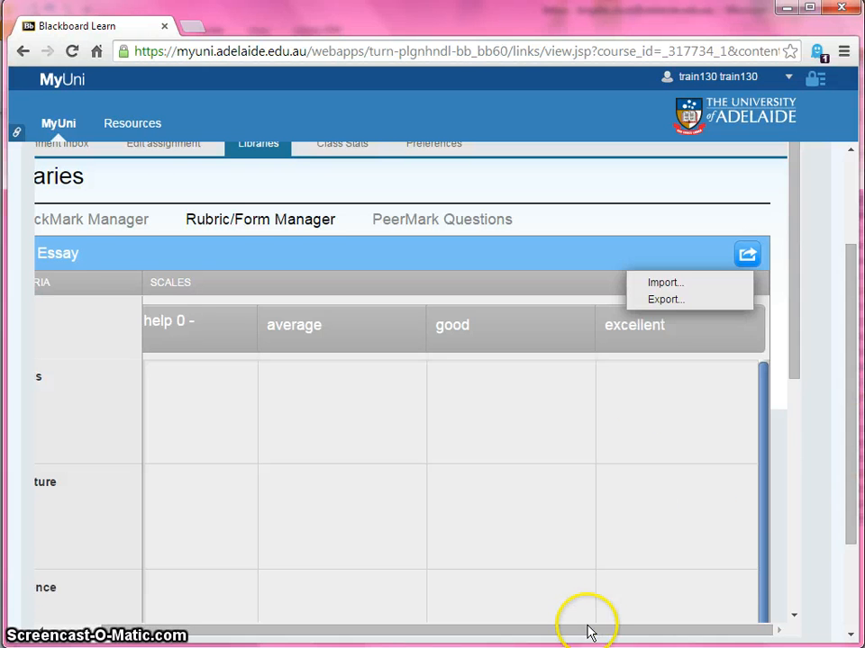
Examine the list of available rubrics and rubric options, and open Monday's Rubric
{"action": "left_click_drag", "start_coordinate": [596, 636], "coordinate": [420, 629]}
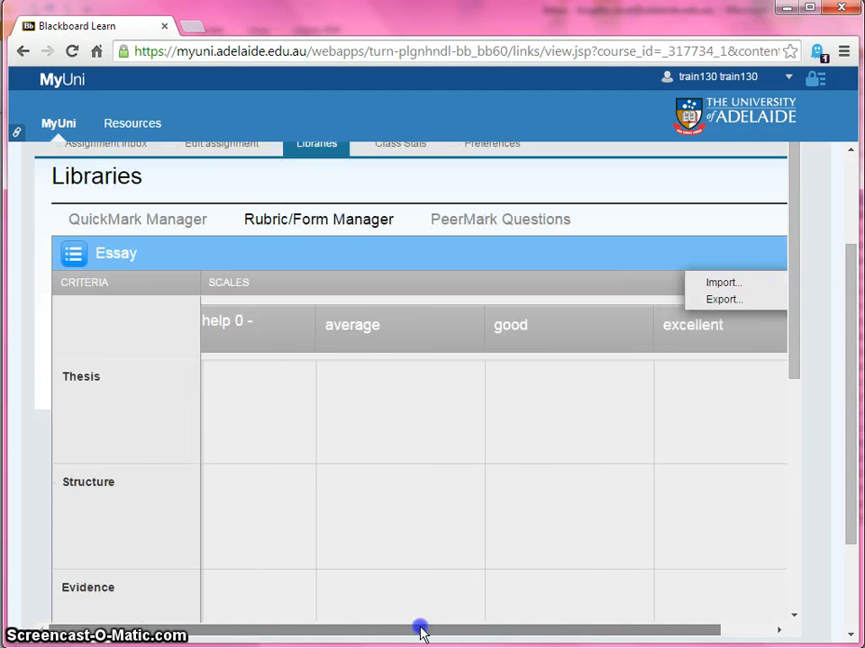
{"action": "left_click", "coordinate": [74, 260]}
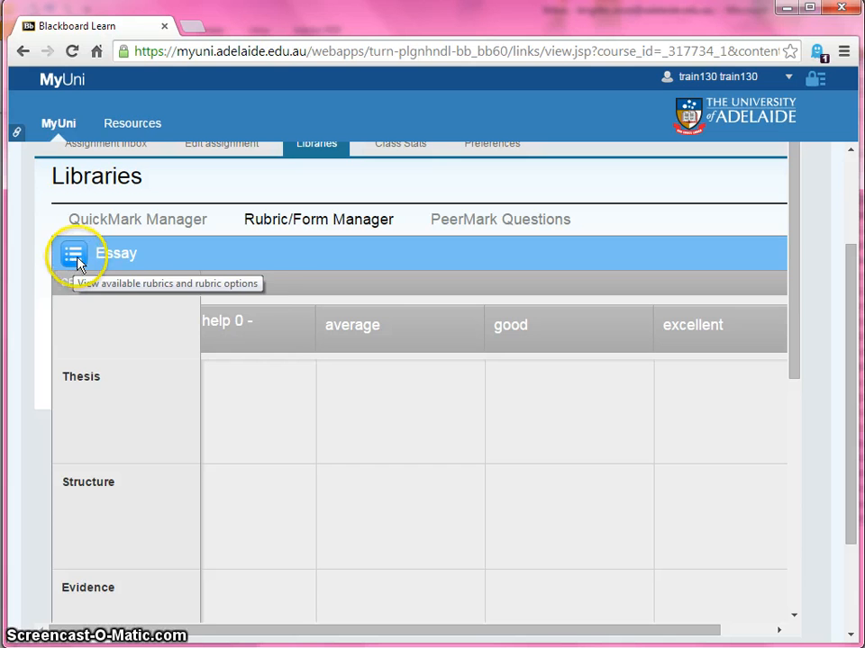
{"action": "left_click", "coordinate": [76, 263]}
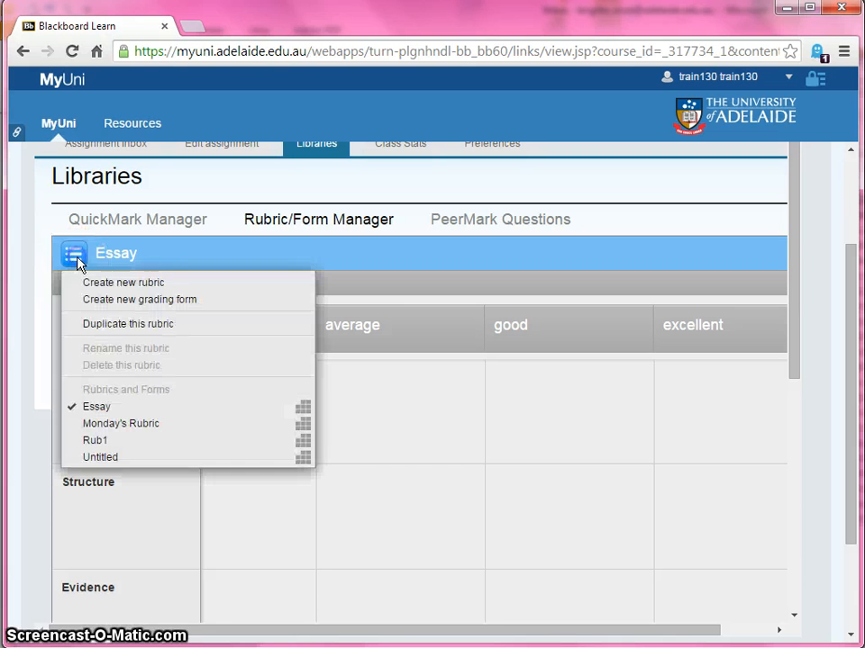
{"action": "left_click", "coordinate": [101, 425]}
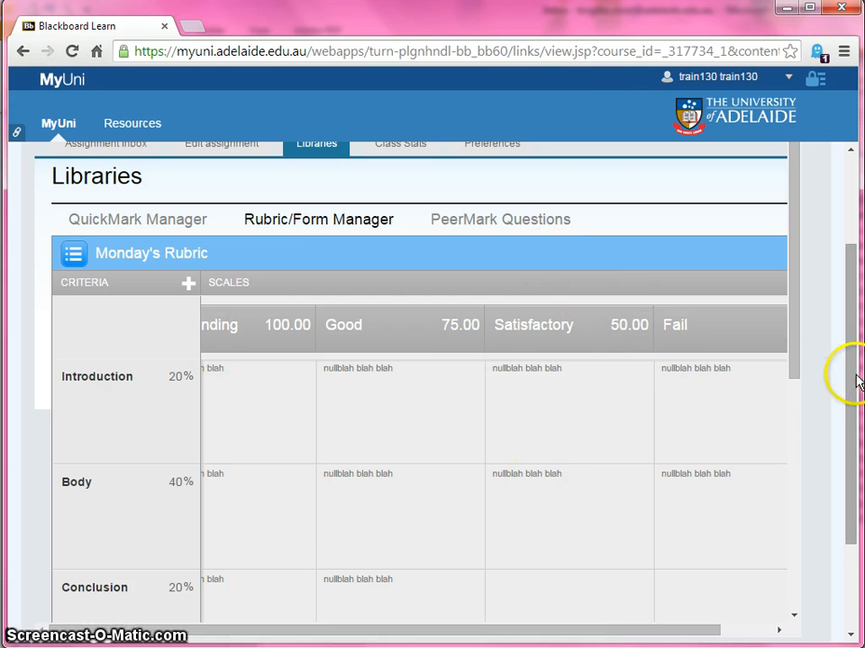
Attach the Essay rubric in the Research Assignment's optional settings, with the options saved as defaults, and submit the changes
{"action": "left_click_drag", "start_coordinate": [856, 383], "coordinate": [856, 235]}
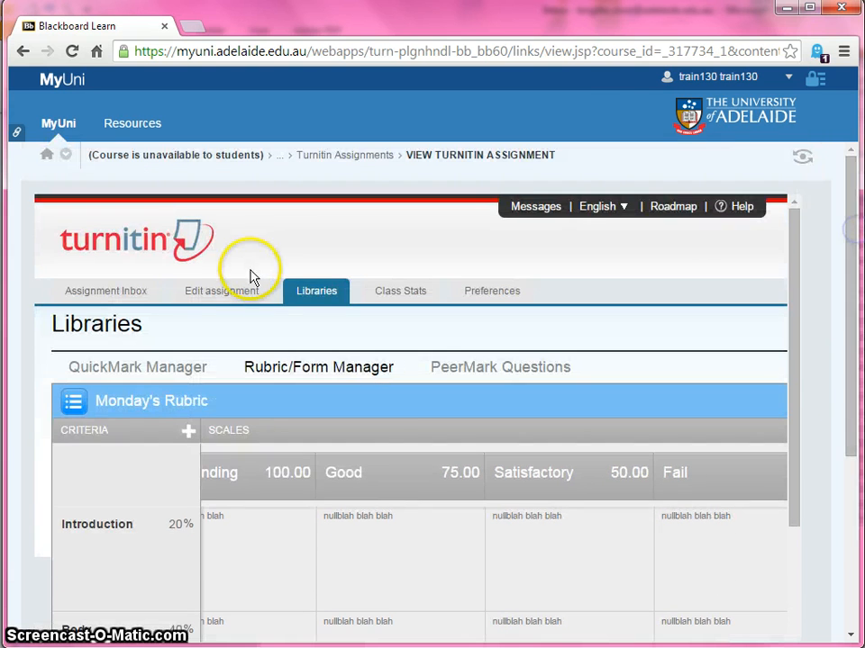
{"action": "left_click", "coordinate": [207, 299]}
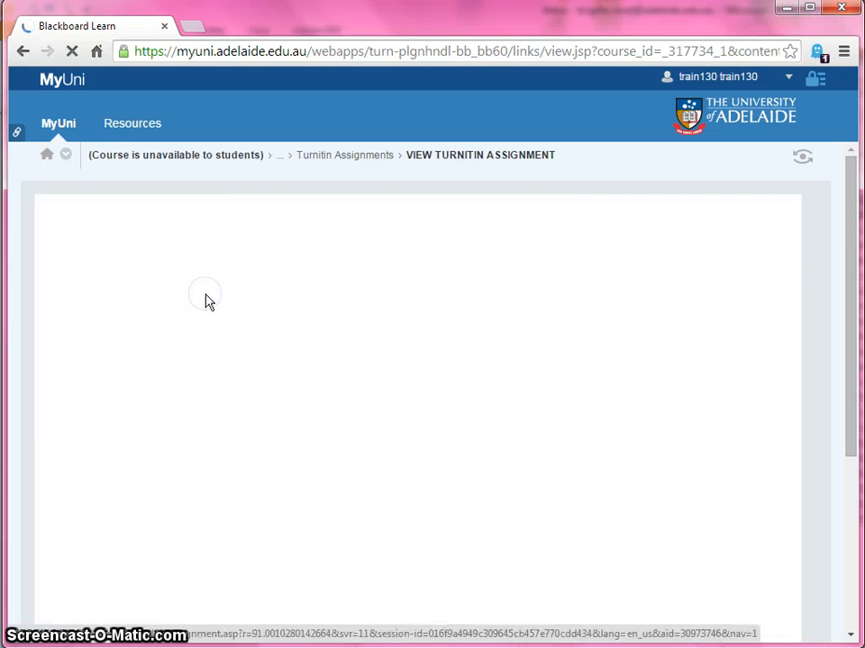
{"action": "scroll", "coordinate": [618, 453], "scroll_direction": "down", "scroll_amount": 2}
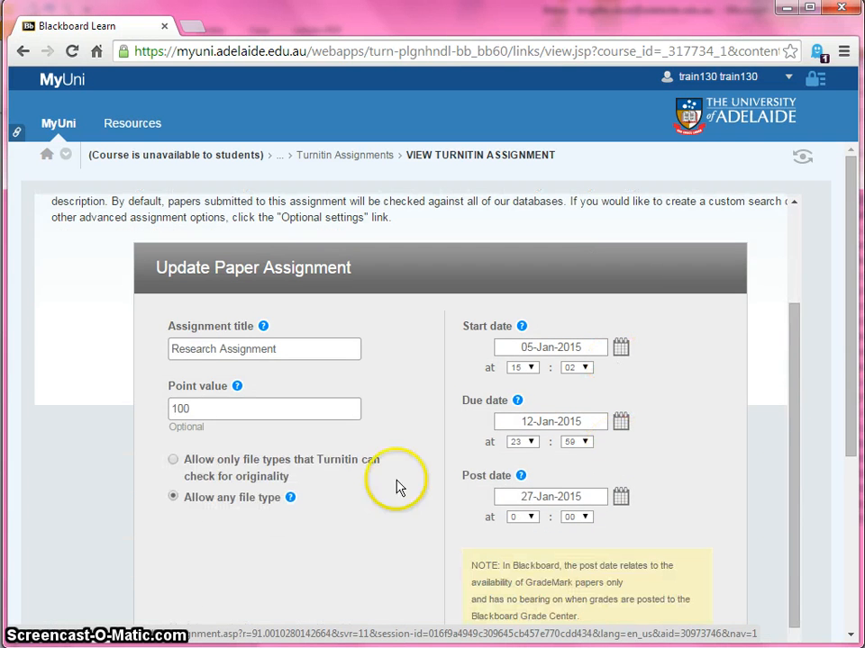
{"action": "scroll", "coordinate": [176, 525], "scroll_direction": "down", "scroll_amount": 2}
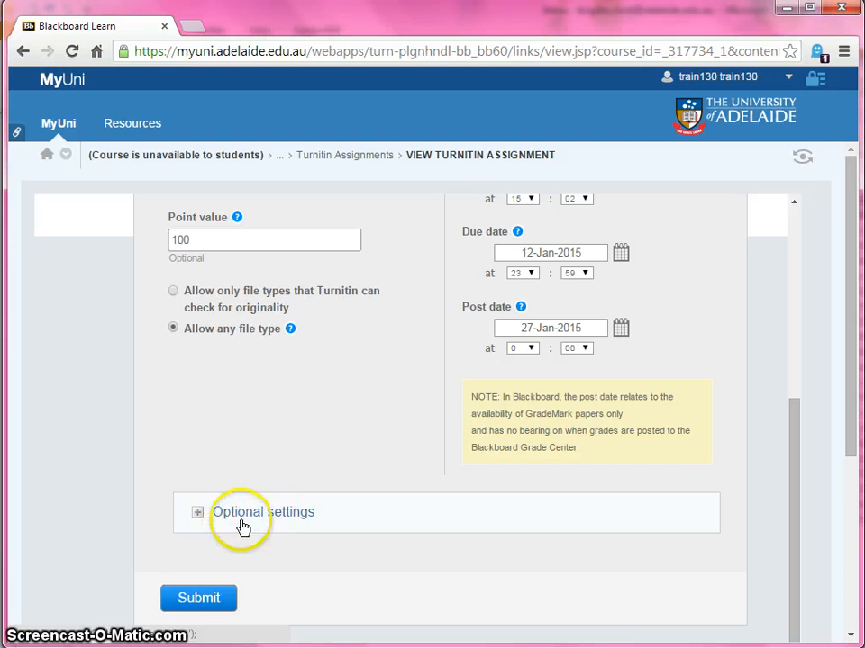
{"action": "left_click", "coordinate": [195, 515]}
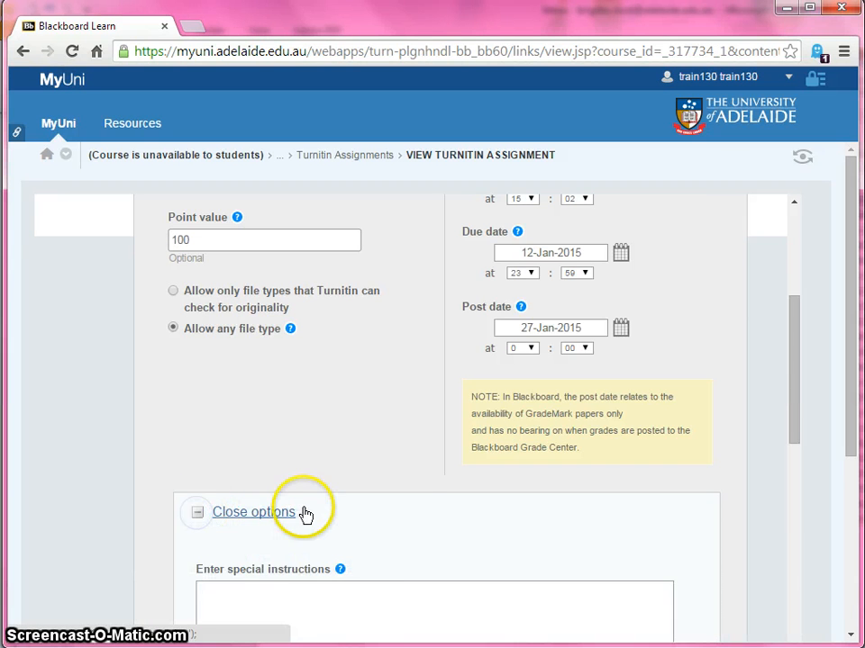
{"action": "scroll", "coordinate": [303, 513], "scroll_direction": "down", "scroll_amount": 5}
{"action": "scroll", "coordinate": [304, 514], "scroll_direction": "down", "scroll_amount": 8}
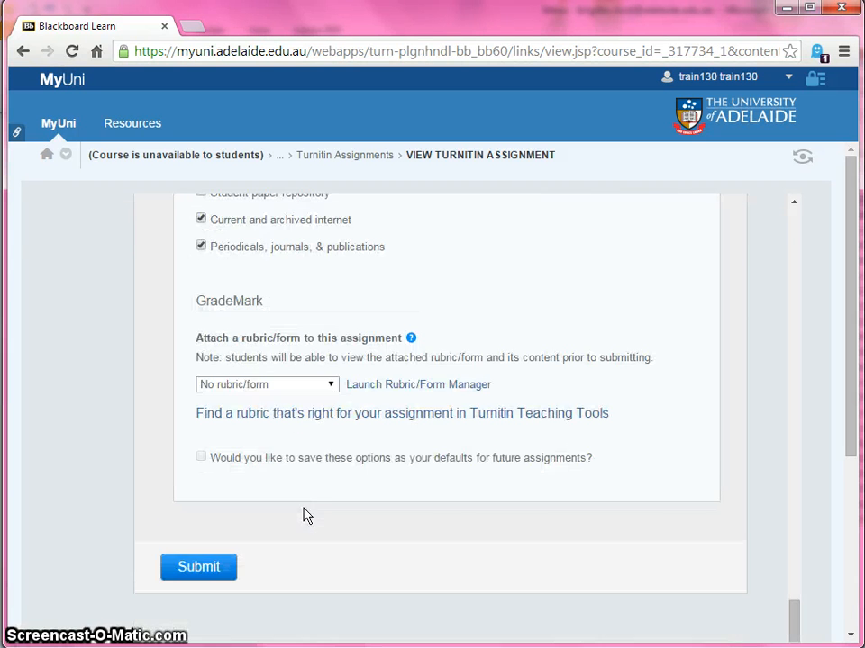
{"action": "left_click", "coordinate": [331, 386]}
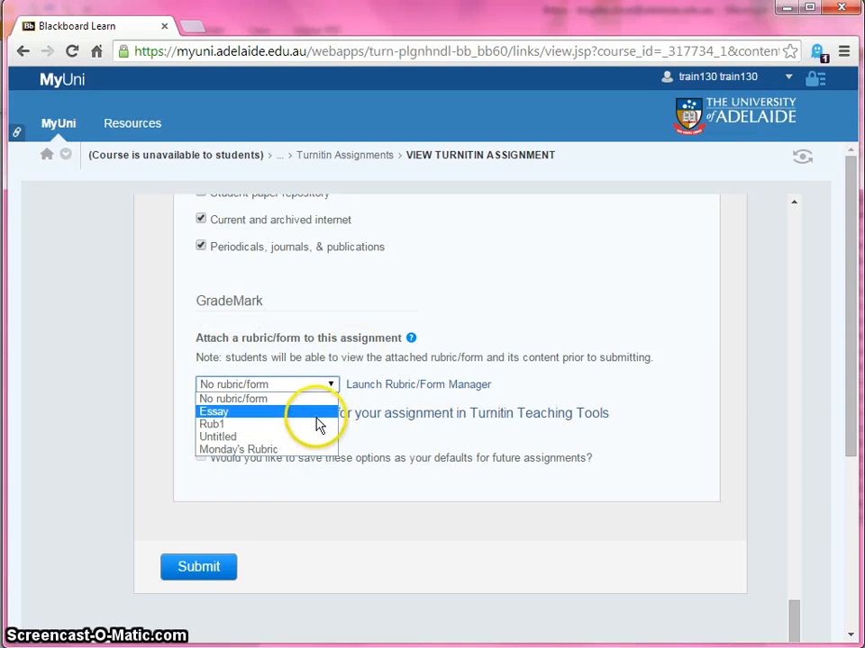
{"action": "left_click", "coordinate": [317, 412]}
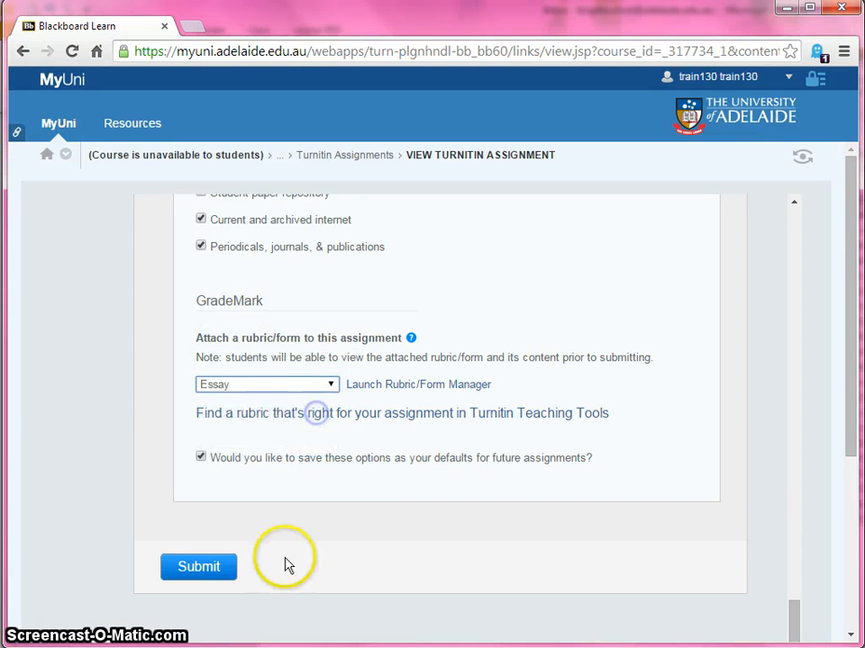
{"action": "left_click", "coordinate": [204, 569]}
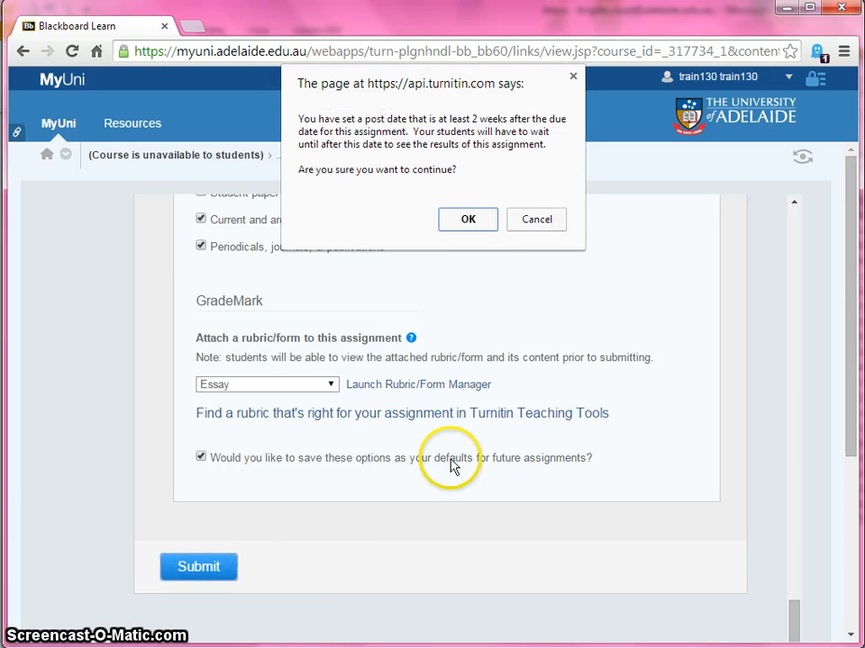
{"action": "left_click", "coordinate": [470, 218]}
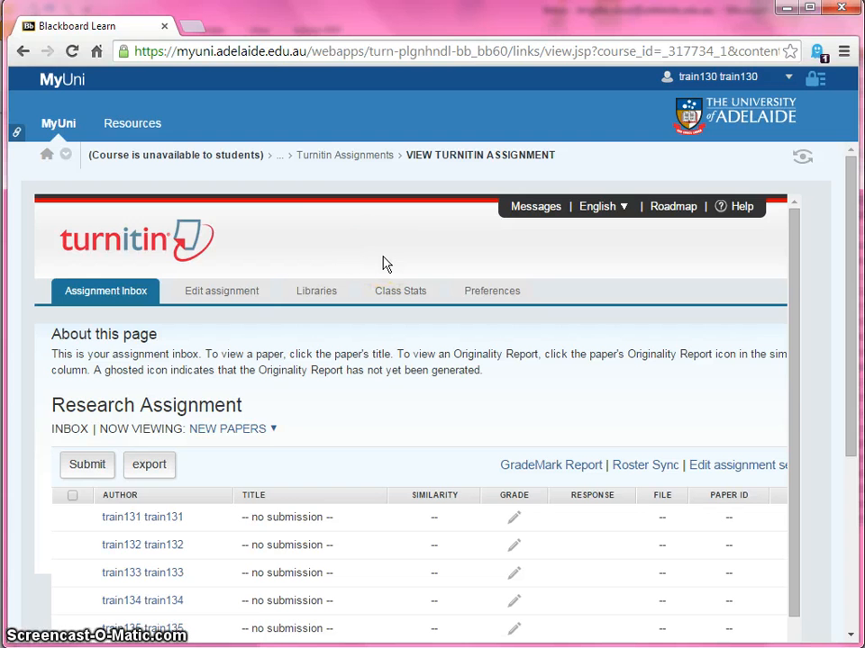
Return to the course's Assessment area, enter Student Preview and view the Assessment page as a student
{"action": "left_click", "coordinate": [282, 165]}
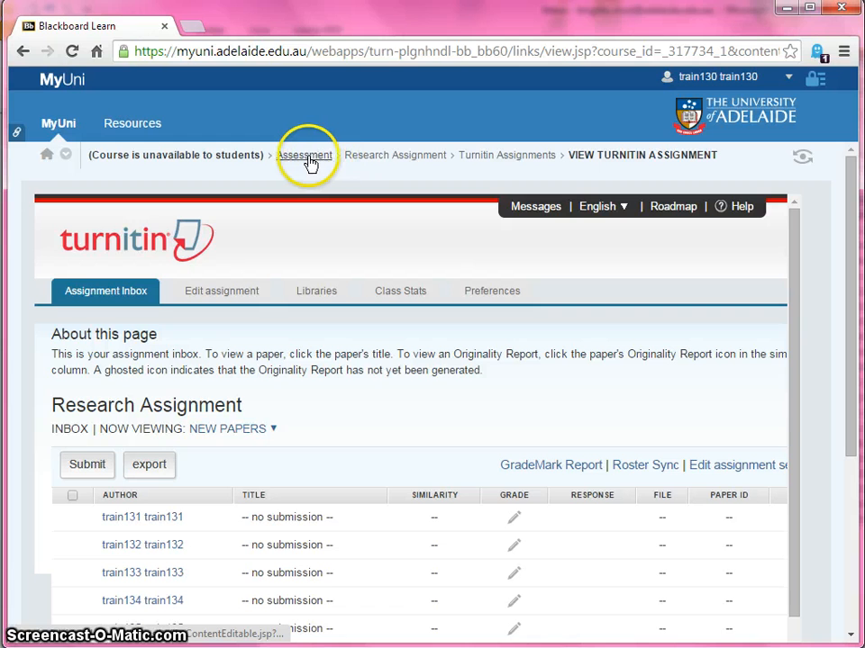
{"action": "left_click", "coordinate": [307, 160]}
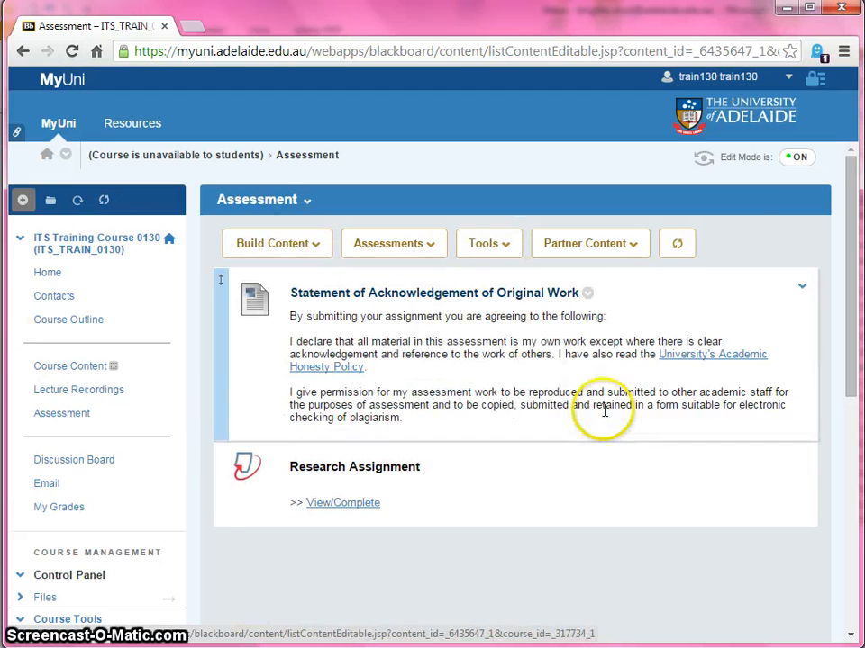
{"action": "left_click", "coordinate": [704, 160]}
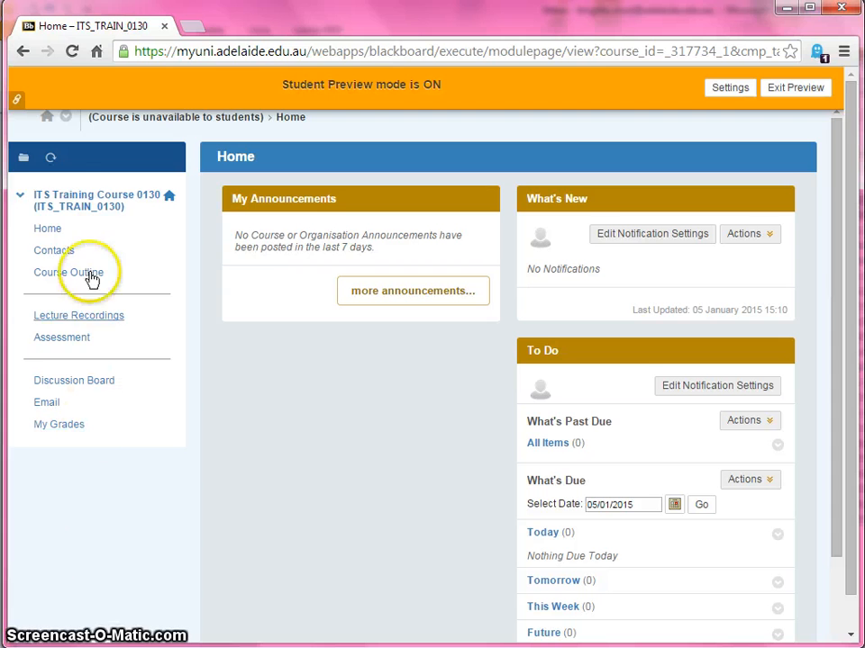
{"action": "left_click", "coordinate": [59, 341]}
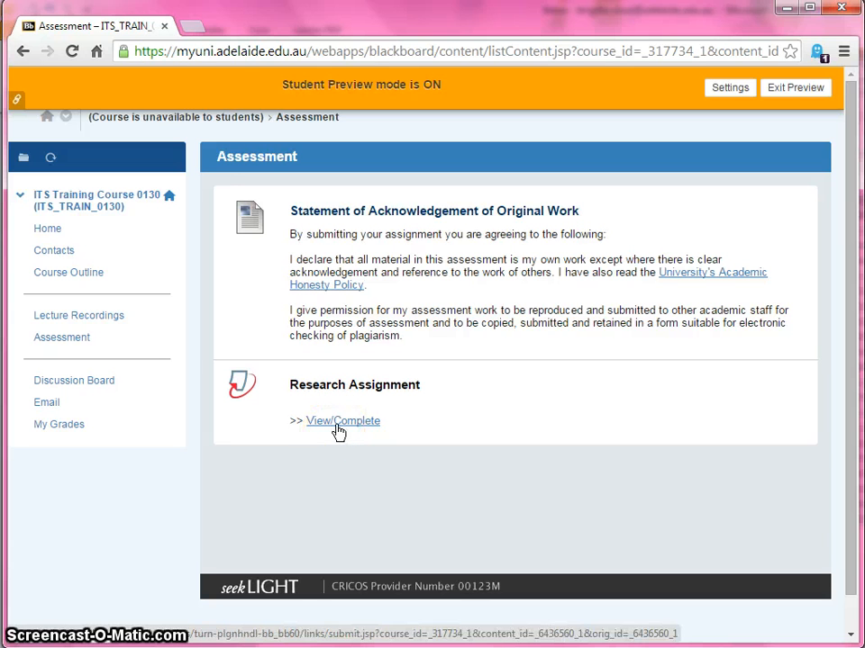
View the My Grades page as a student and exit Student Preview, deleting the preview user and all data
{"action": "left_click", "coordinate": [45, 427]}
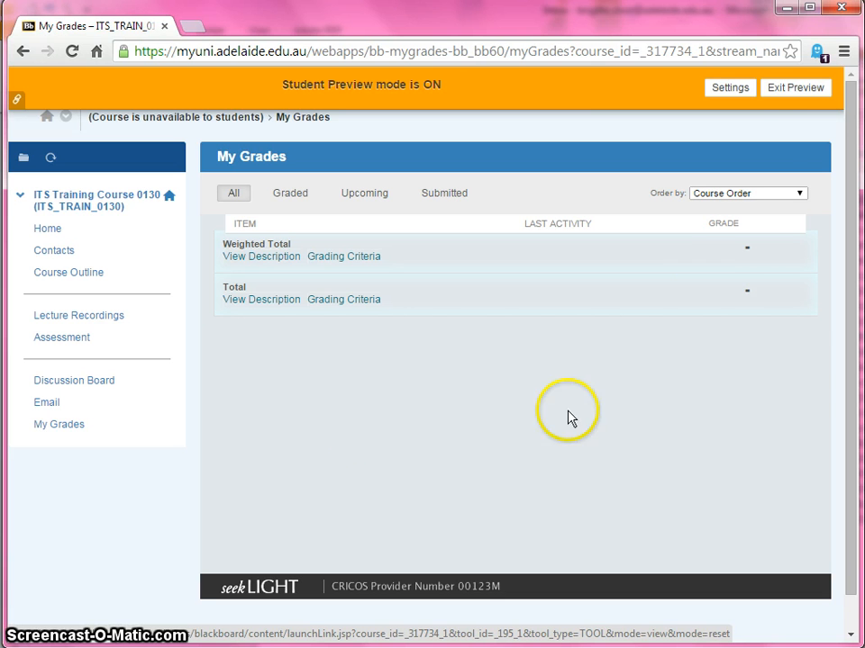
{"action": "left_click", "coordinate": [797, 89]}
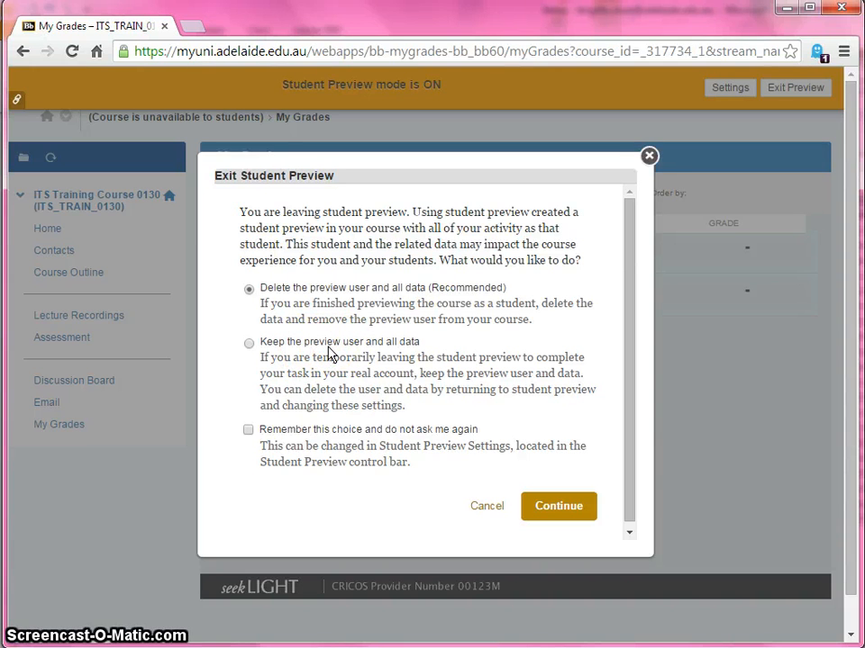
{"action": "left_click", "coordinate": [561, 507]}
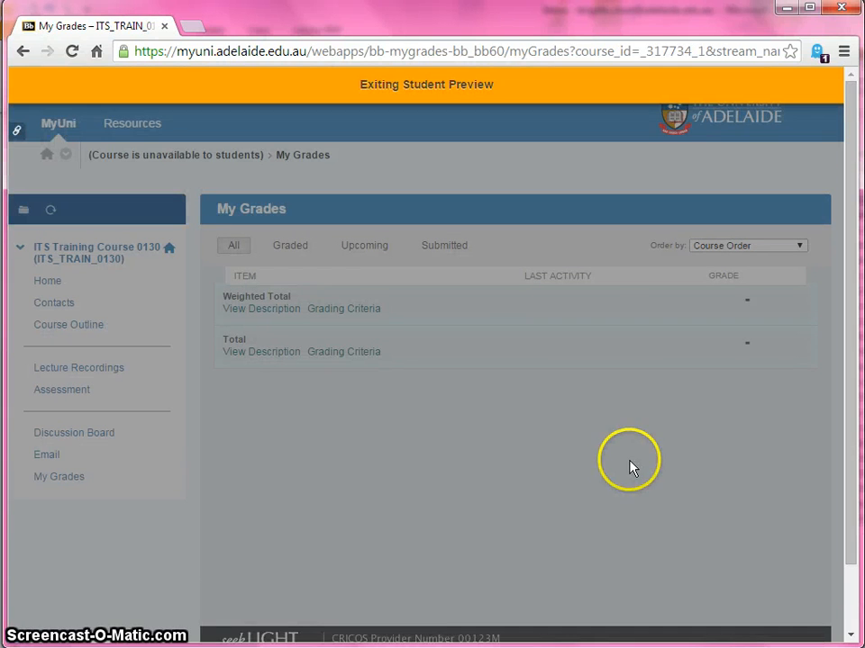